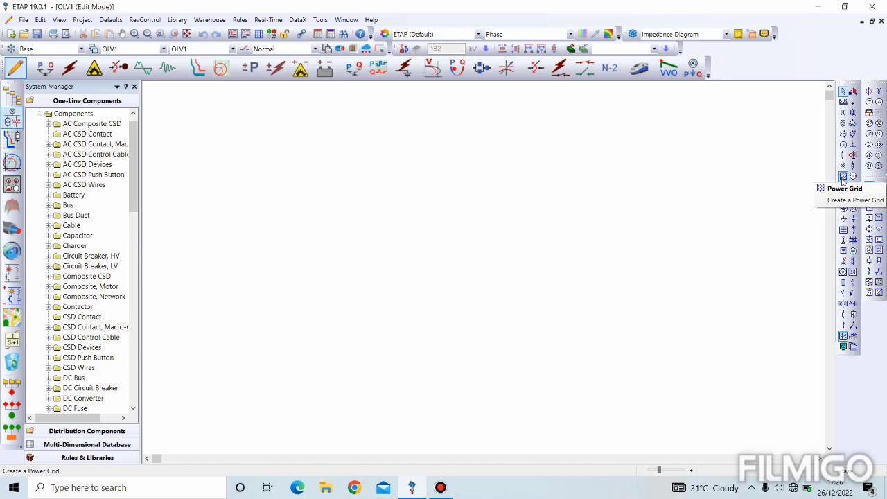
- Place power grid U1 near the top centre, put Bus1 just below it, and connect them
{"action": "left_click", "coordinate": [843, 178]}
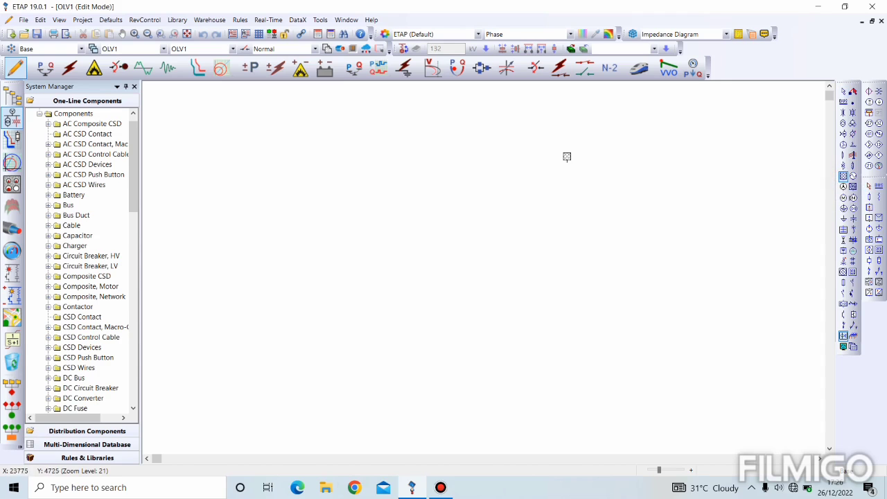
{"action": "left_click", "coordinate": [483, 101]}
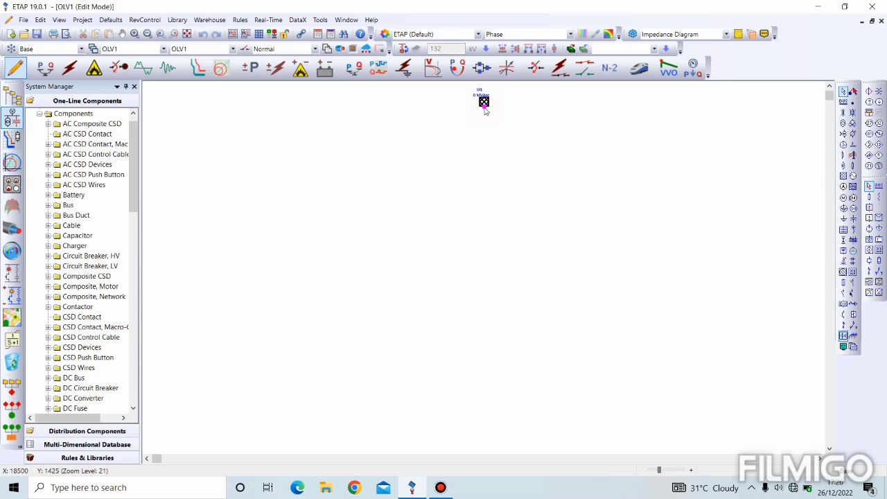
{"action": "left_click", "coordinate": [842, 104]}
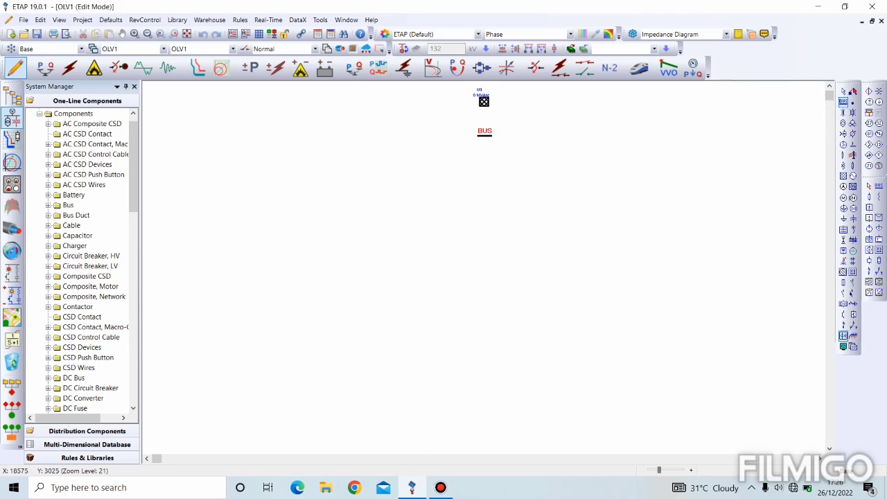
{"action": "left_click", "coordinate": [482, 135]}
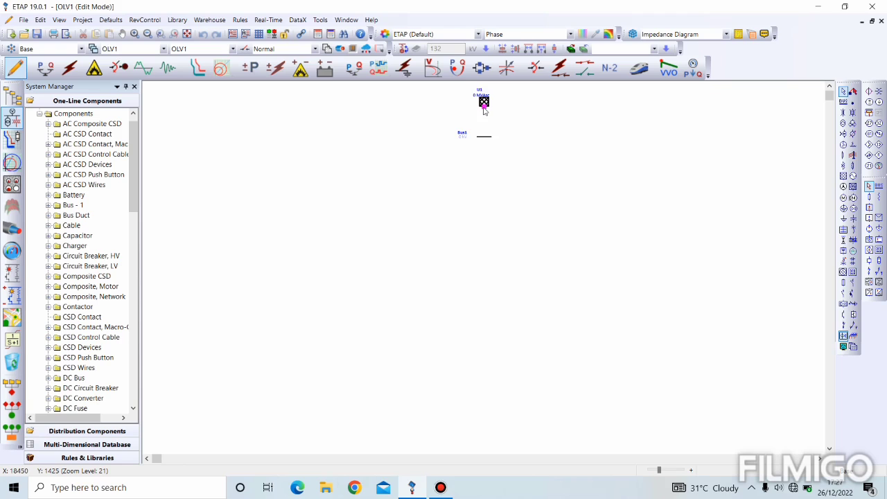
{"action": "left_click_drag", "start_coordinate": [483, 110], "coordinate": [487, 140]}
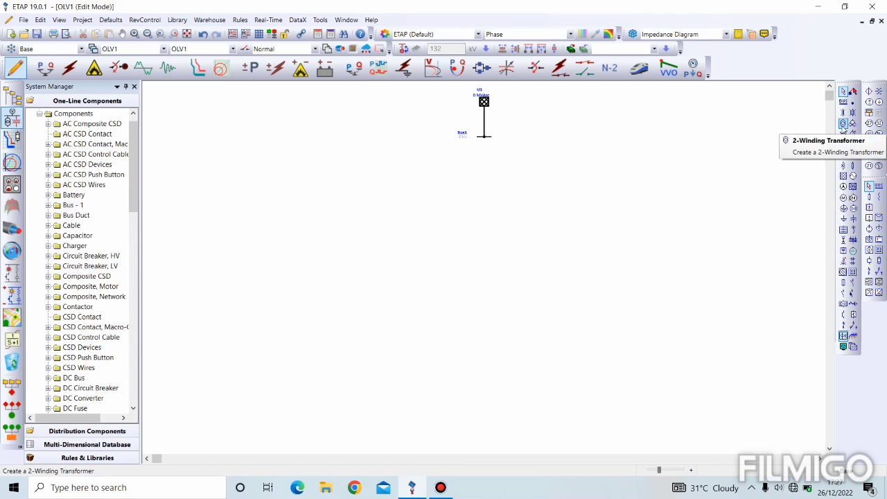
- Place transformer T1 under Bus1 and wire its top pin to the bus
{"action": "left_click", "coordinate": [843, 124]}
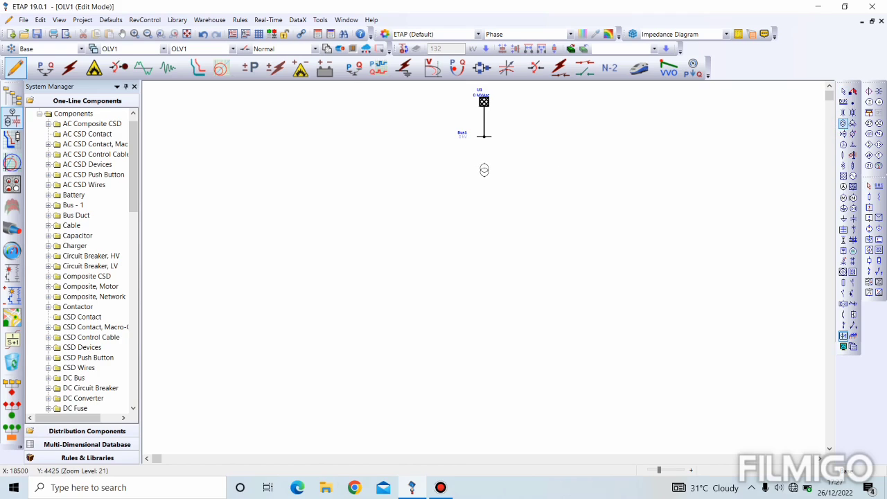
{"action": "left_click", "coordinate": [483, 169]}
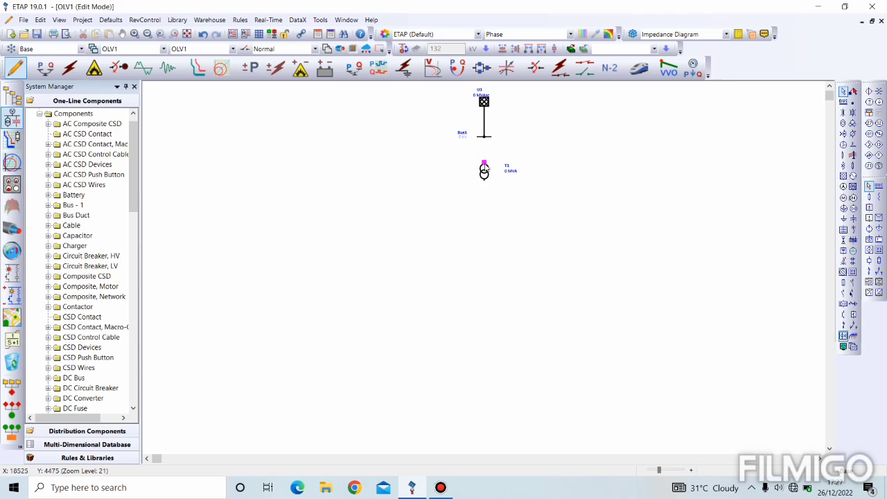
{"action": "left_click_drag", "start_coordinate": [484, 166], "coordinate": [485, 141]}
{"action": "left_click_drag", "start_coordinate": [486, 142], "coordinate": [485, 138]}
- Select U1, Bus1 and T1 together and drag the chain to the left
{"action": "left_click_drag", "start_coordinate": [528, 189], "coordinate": [459, 94]}
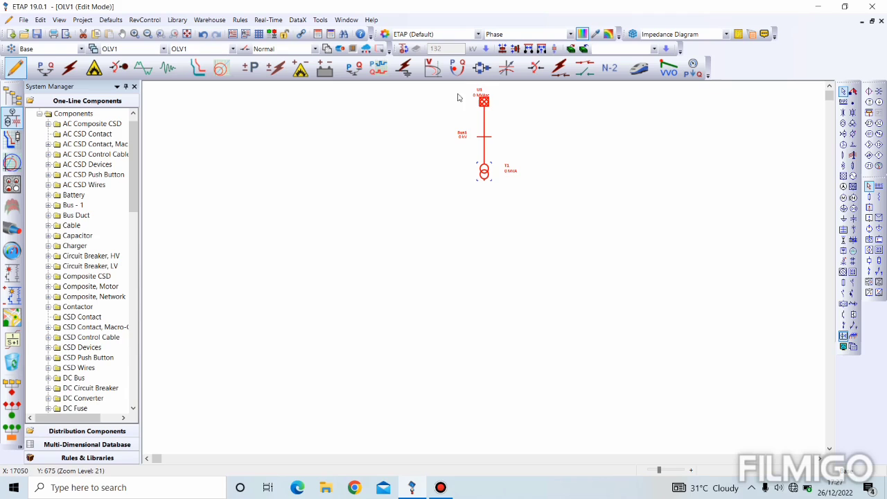
{"action": "left_click", "coordinate": [461, 97]}
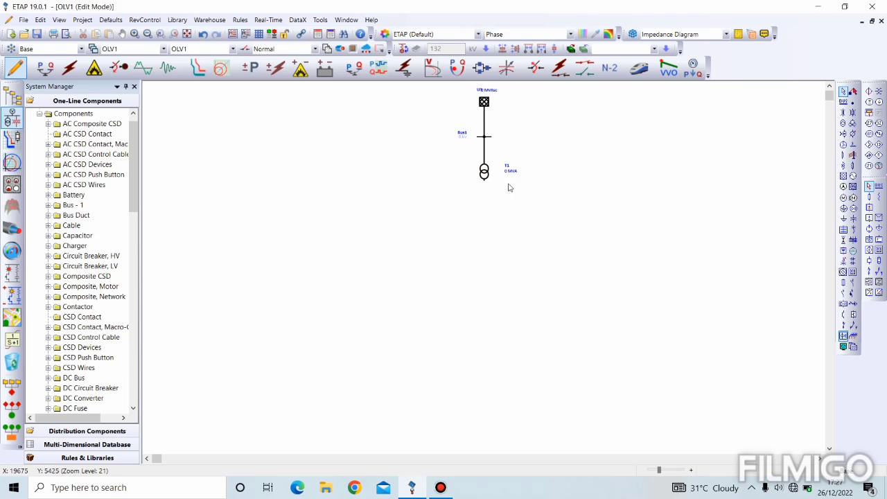
{"action": "left_click_drag", "start_coordinate": [509, 187], "coordinate": [290, 138]}
- Finish moving the chain left, then place power grid U2 at the upper right
{"action": "left_click", "coordinate": [387, 173]}
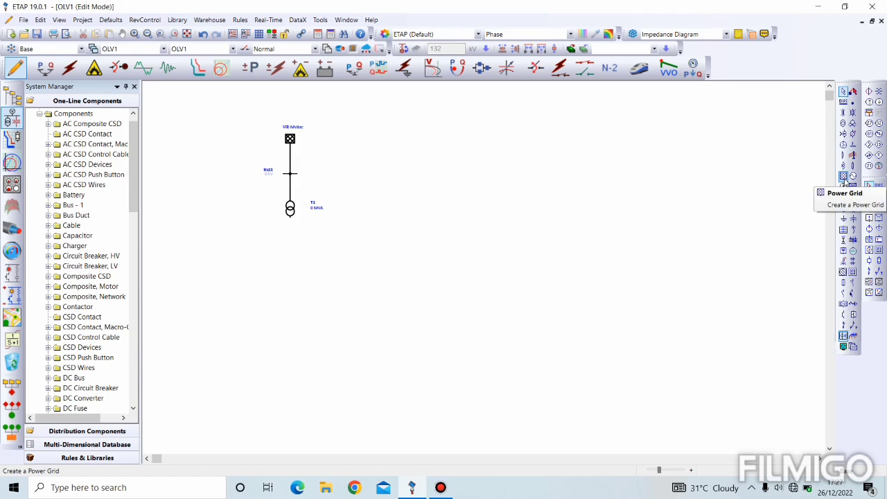
{"action": "left_click", "coordinate": [844, 176]}
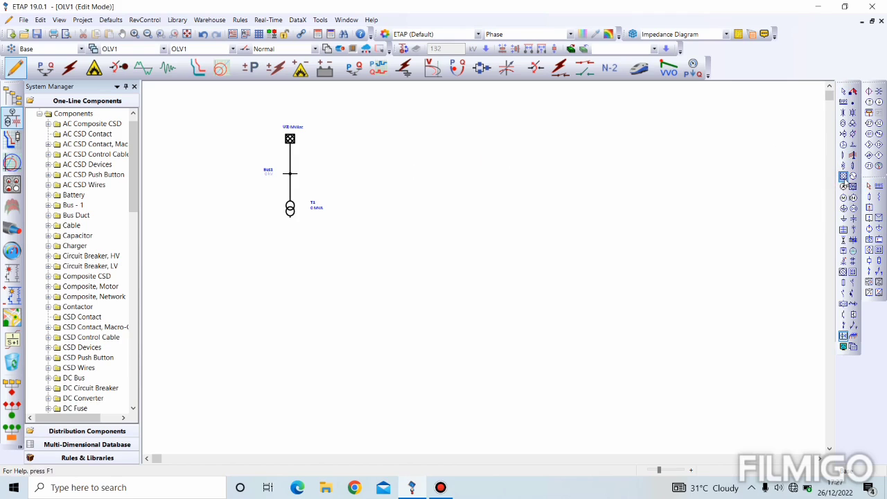
{"action": "left_click", "coordinate": [555, 113]}
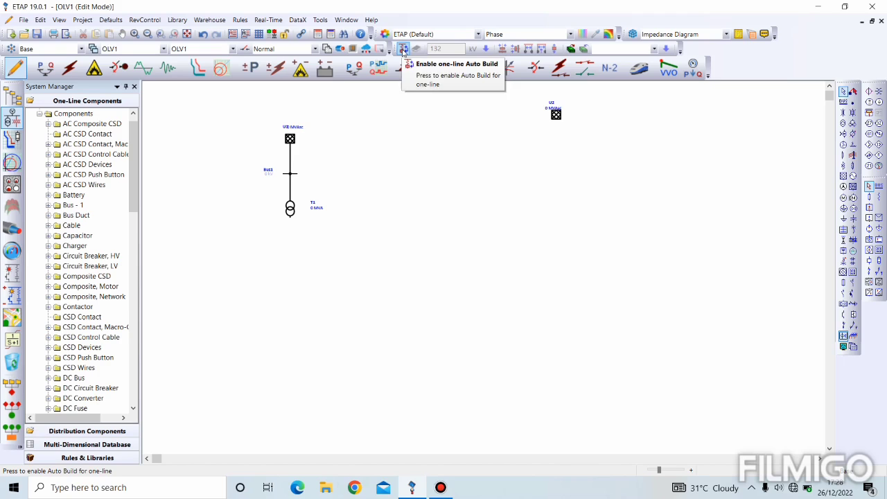
- Enable one-line Auto Build at 132 kV and select grid U2
{"action": "left_click", "coordinate": [402, 49]}
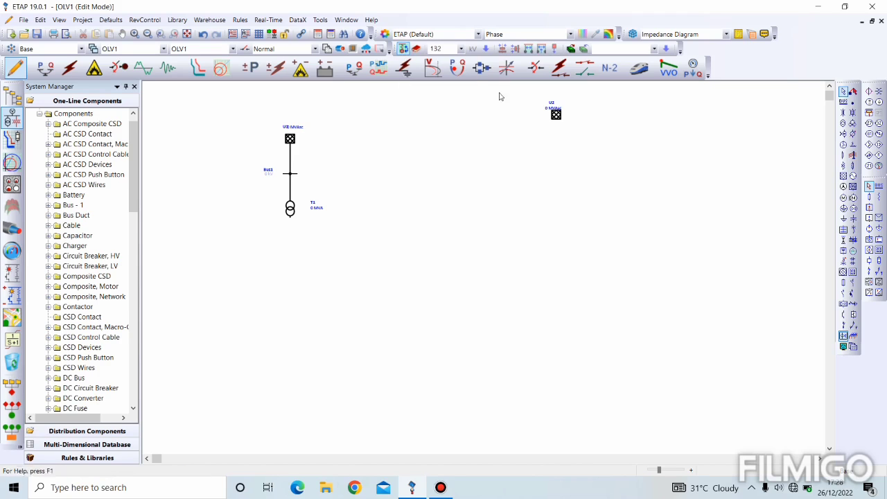
{"action": "left_click", "coordinate": [555, 117]}
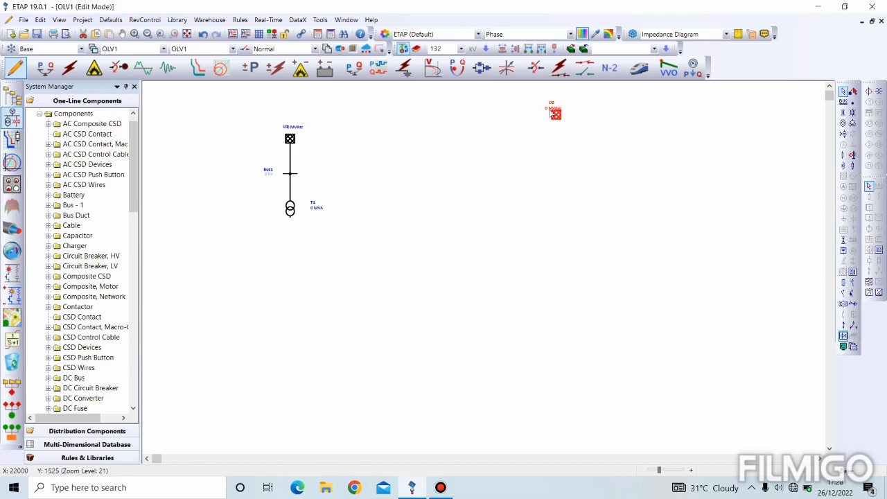
{"action": "left_click", "coordinate": [556, 164]}
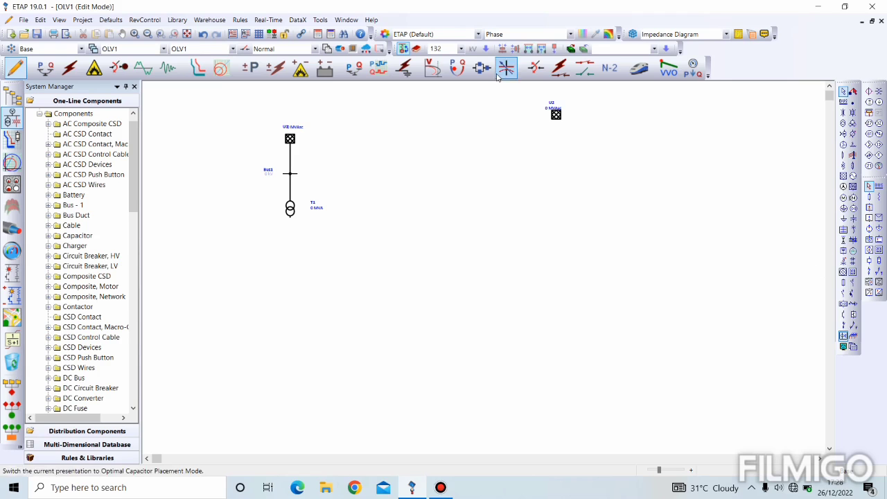
{"action": "left_click", "coordinate": [407, 47]}
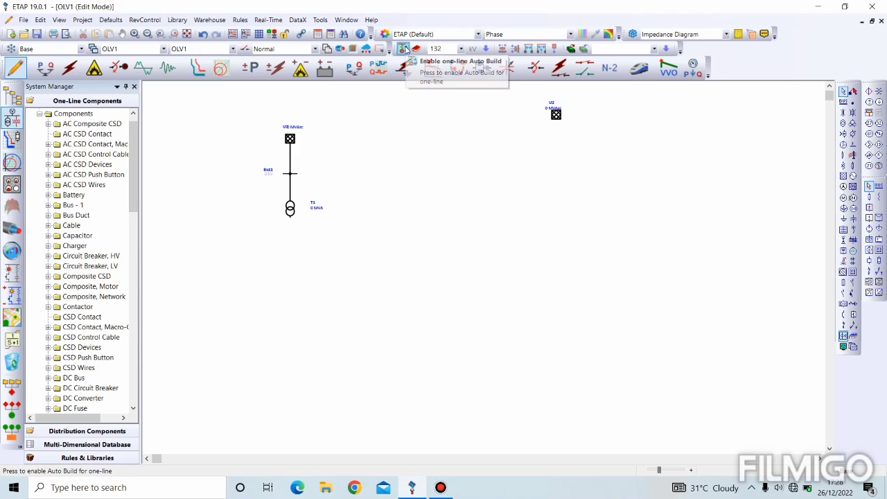
{"action": "left_click", "coordinate": [556, 116]}
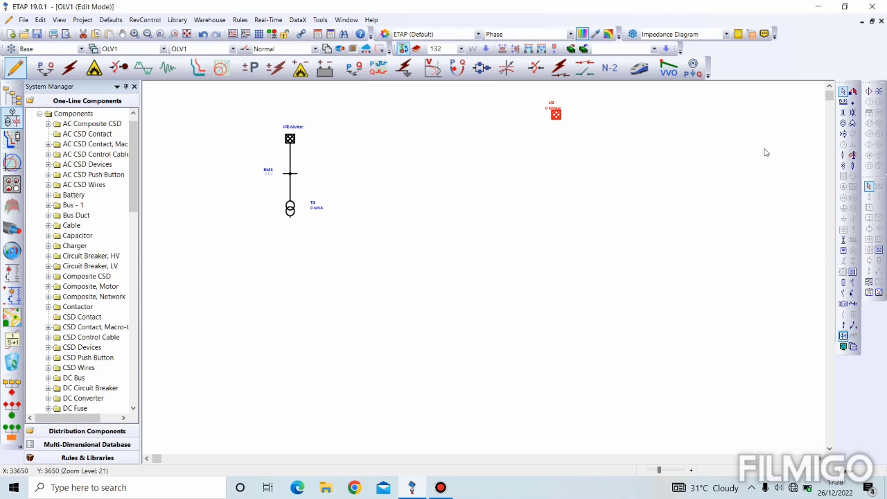
- Auto-build 132 kV Bus2 and transformer T2 under U2, then select the U2–Bus2–T2 chain
{"action": "left_click", "coordinate": [841, 102]}
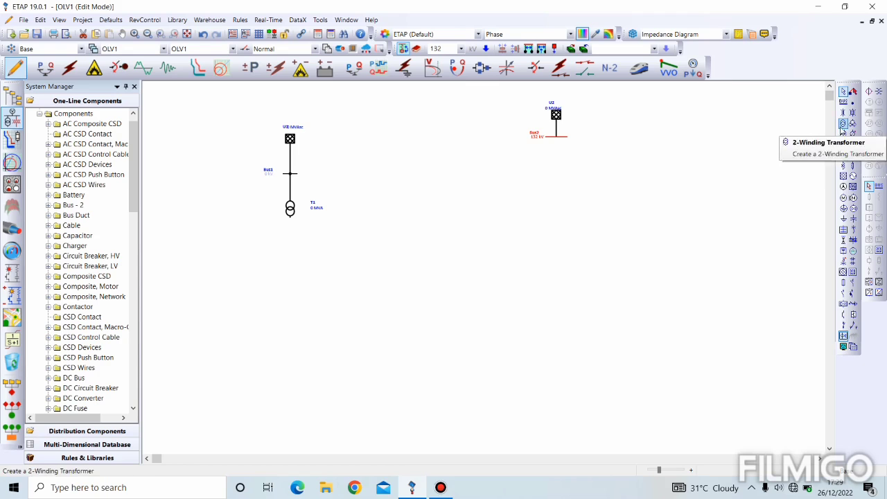
{"action": "double_click", "coordinate": [842, 123]}
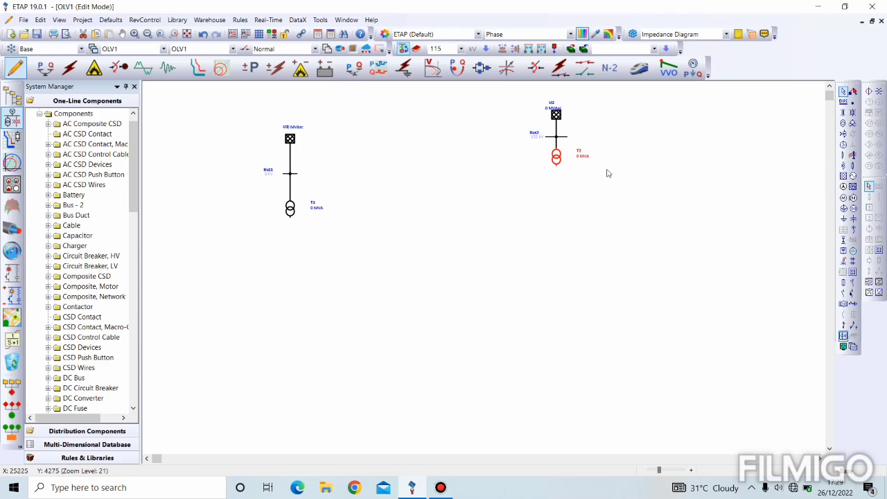
{"action": "left_click_drag", "start_coordinate": [588, 177], "coordinate": [530, 107]}
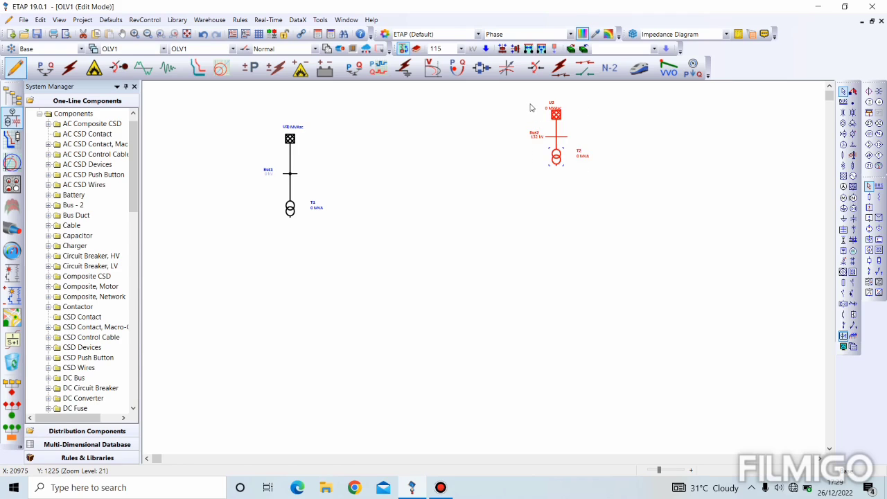
- Delete the U2–Bus2–T2 chain, then select all and delete U1, Bus1 and T1
{"action": "key", "text": "Delete"}
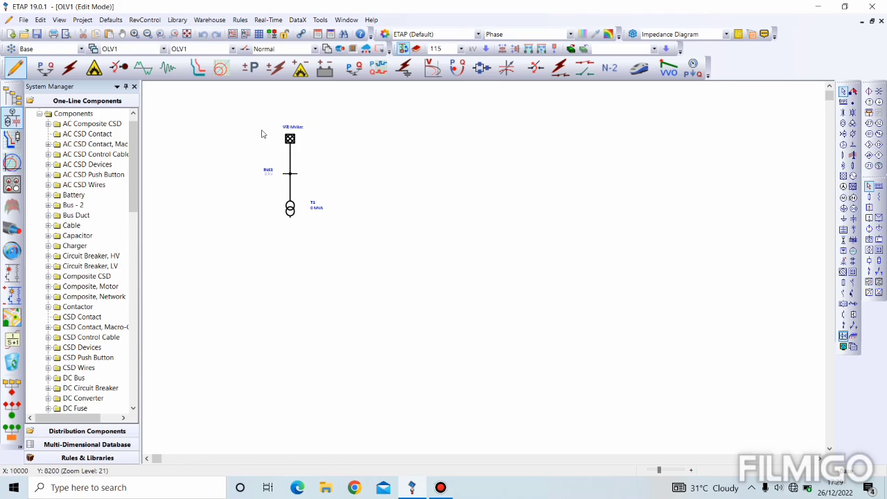
{"action": "key", "text": "ctrl+a"}
{"action": "key", "text": "Delete"}
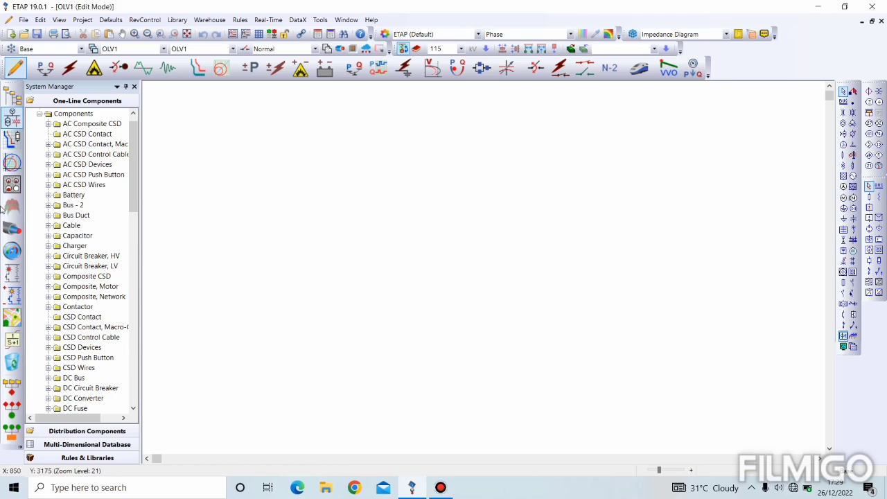
- Permanently remove the deleted sub-diagram from the System Dumpster and return to OLV1
{"action": "left_click", "coordinate": [12, 358]}
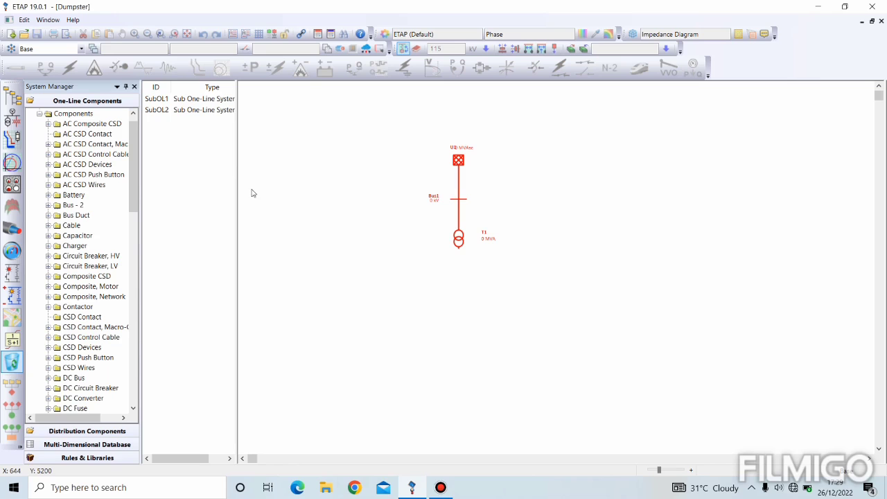
{"action": "left_click", "coordinate": [212, 109]}
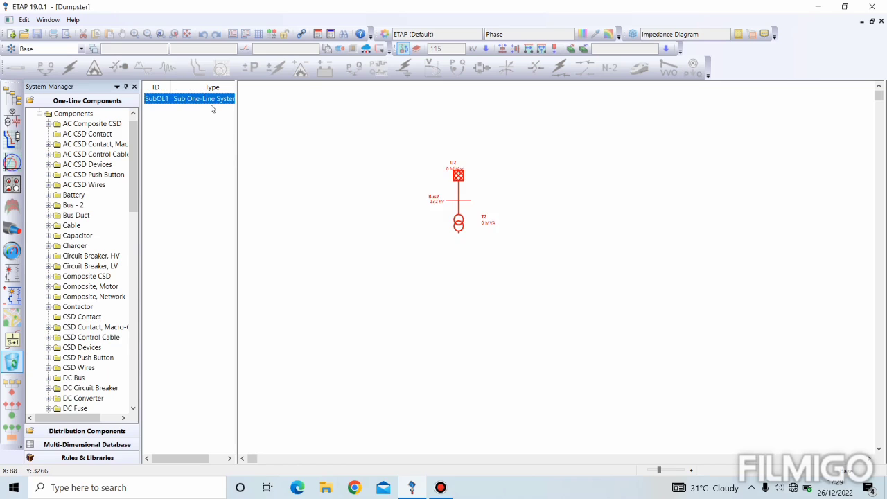
{"action": "key", "text": "Delete"}
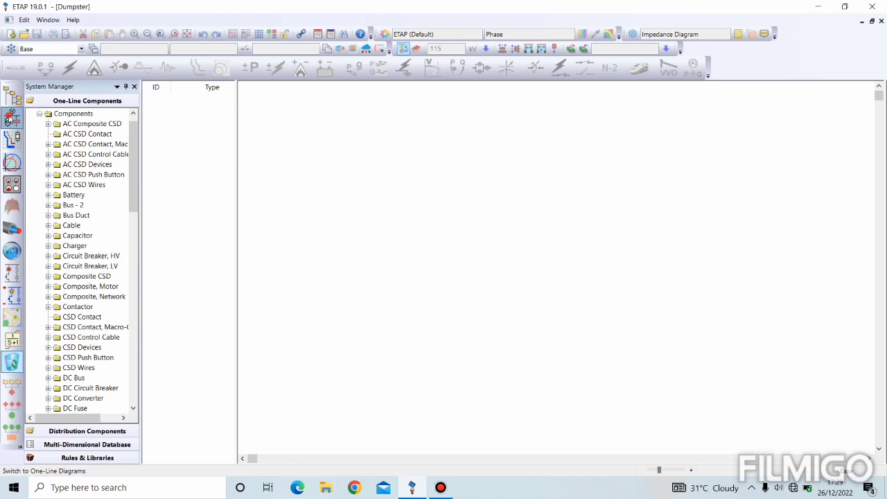
{"action": "left_click", "coordinate": [12, 117]}
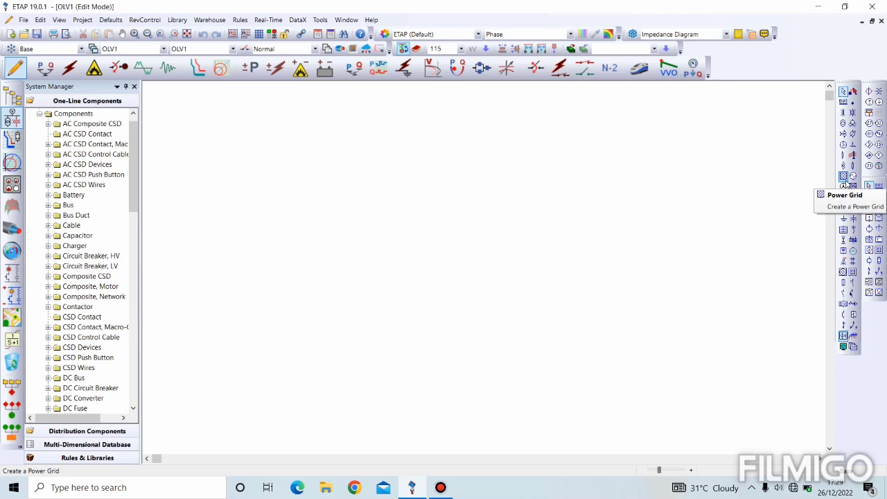
- Place a new power grid U1 near the top centre of OLV1 and deselect it
{"action": "left_click", "coordinate": [844, 180]}
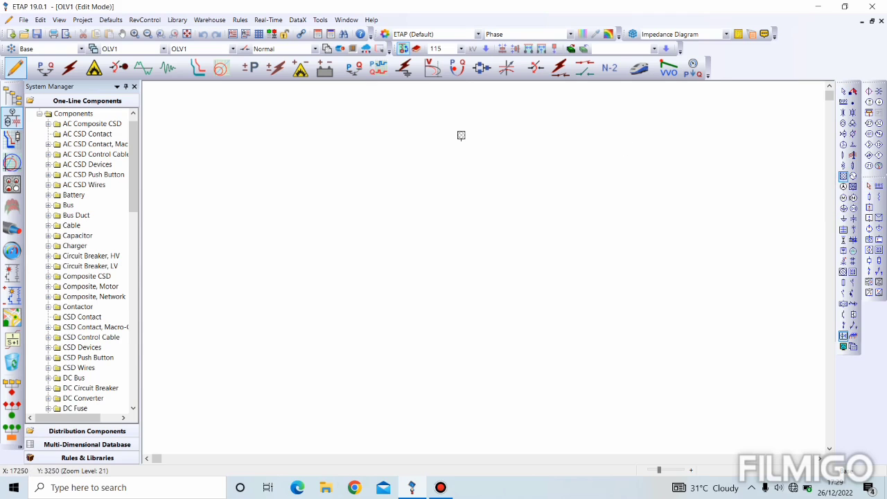
{"action": "left_click", "coordinate": [480, 101]}
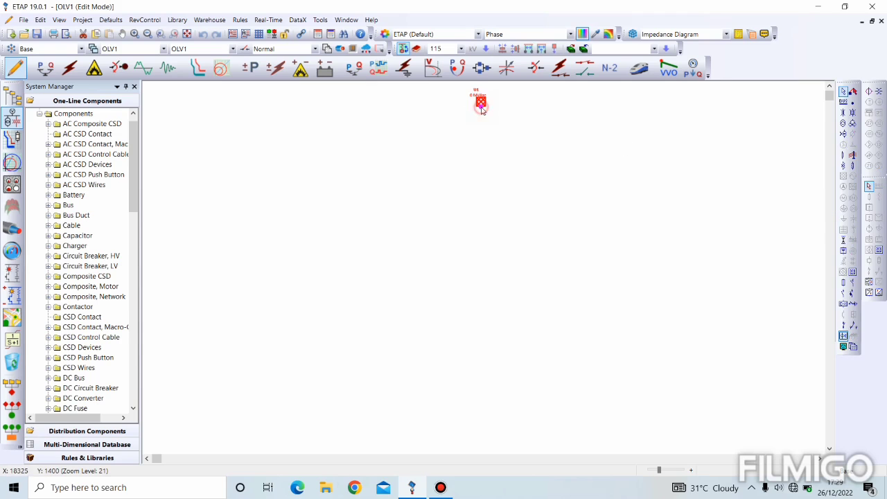
{"action": "left_click", "coordinate": [551, 152]}
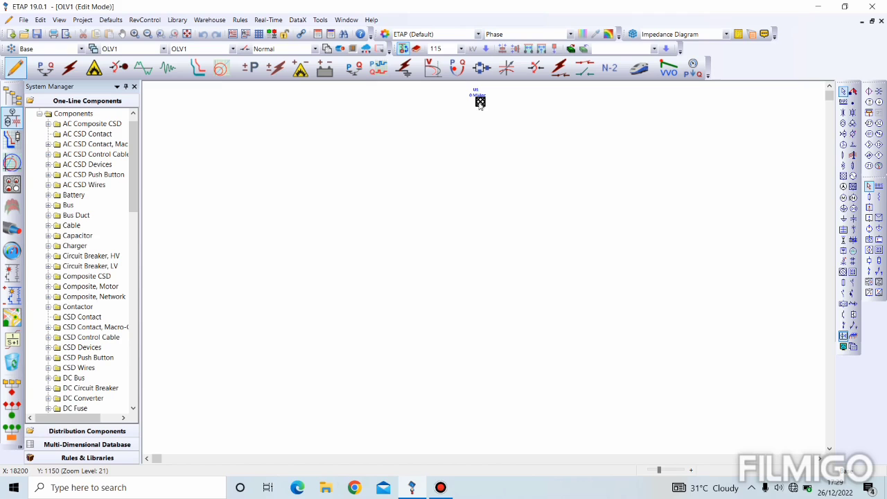
- Set power grid U1's rated voltage to 13.8 kV in the Power Grid Editor
{"action": "double_click", "coordinate": [480, 102]}
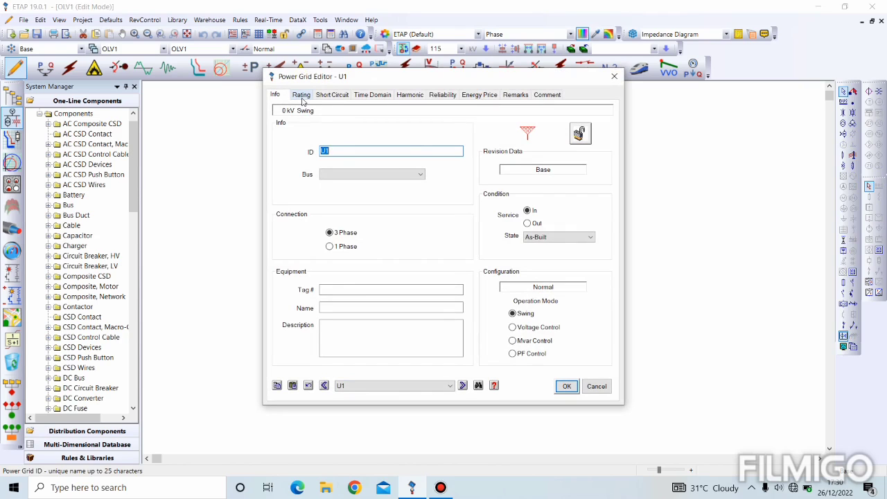
{"action": "left_click", "coordinate": [301, 96]}
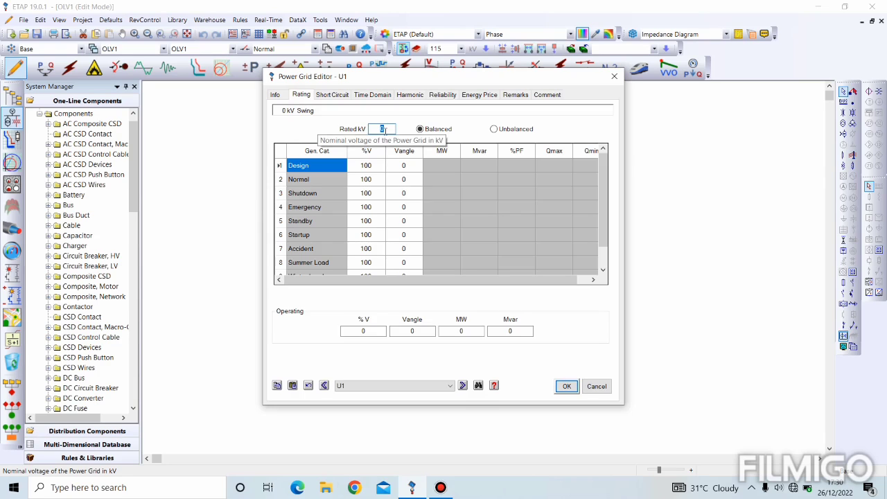
{"action": "type", "text": "13"}
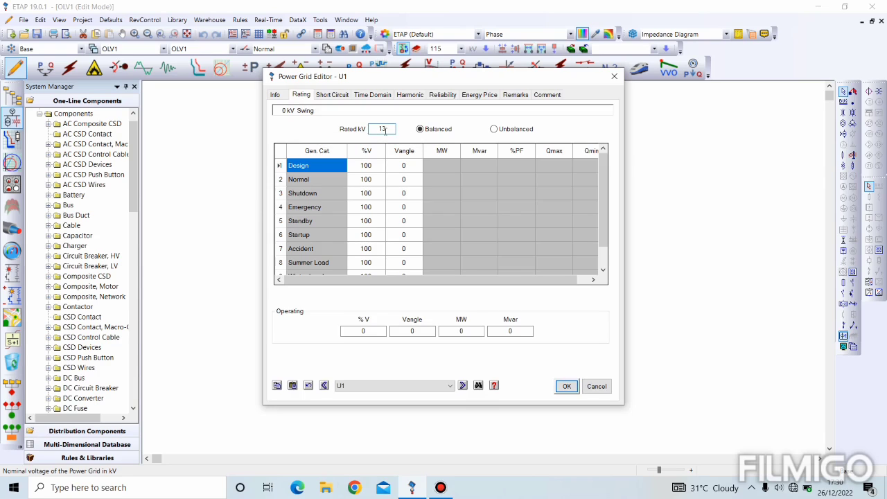
{"action": "type", "text": ".8"}
{"action": "key", "text": "Tab"}
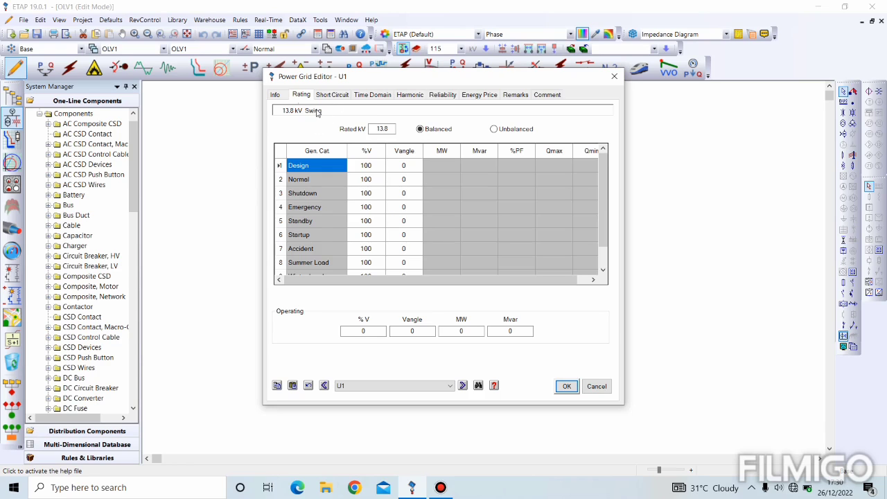
- Enter 1250 MVAsc as the three-phase short-circuit rating, giving 52.296 kAsc
{"action": "left_click", "coordinate": [332, 95]}
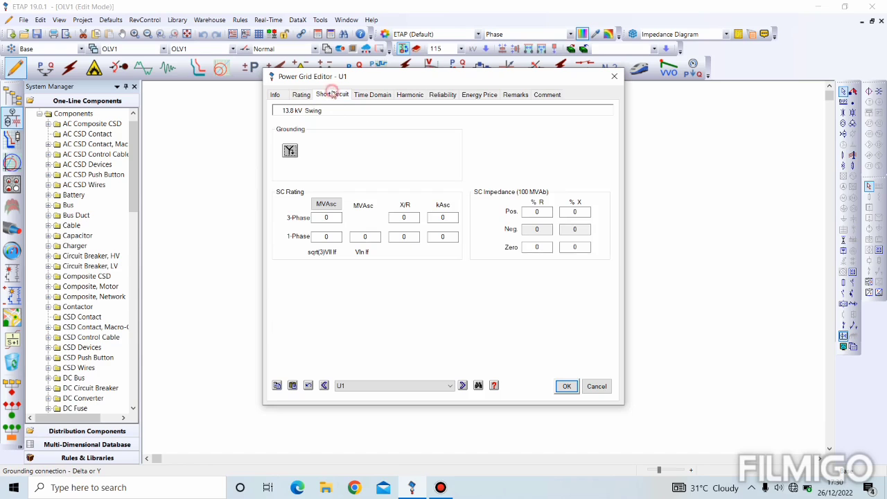
{"action": "left_click", "coordinate": [329, 218]}
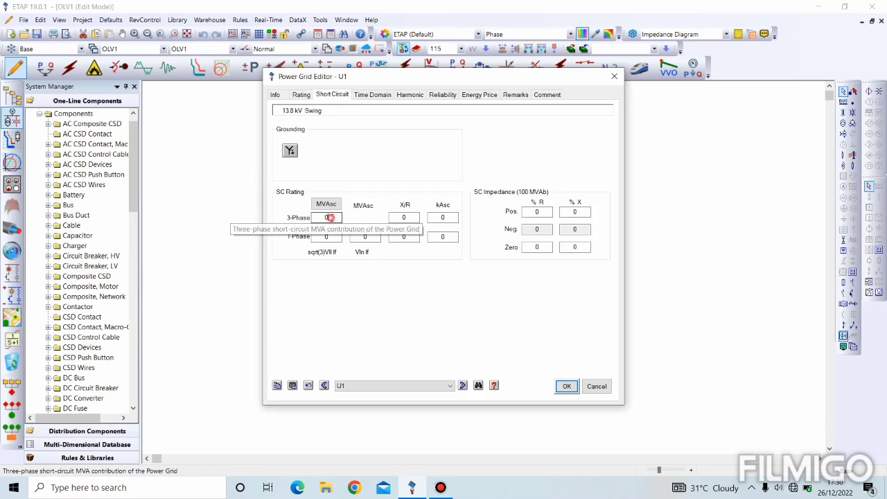
{"action": "left_click_drag", "start_coordinate": [329, 218], "coordinate": [313, 217]}
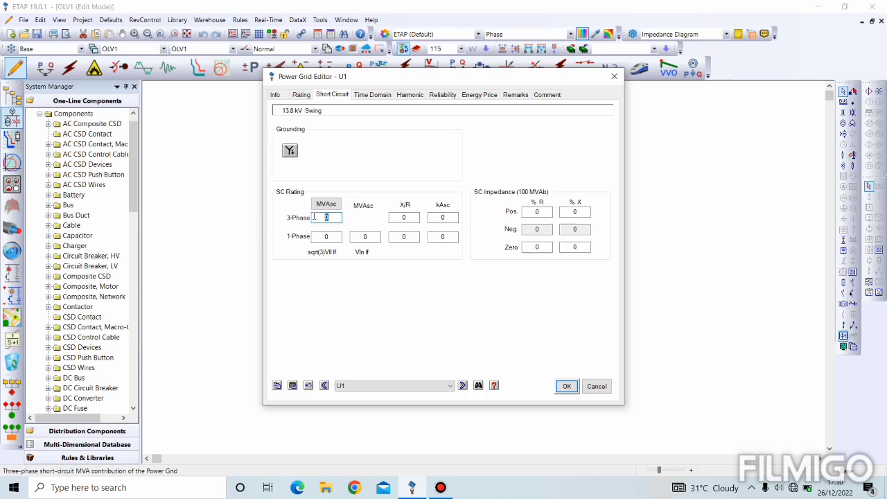
{"action": "type", "text": "1250"}
{"action": "left_click", "coordinate": [372, 286]}
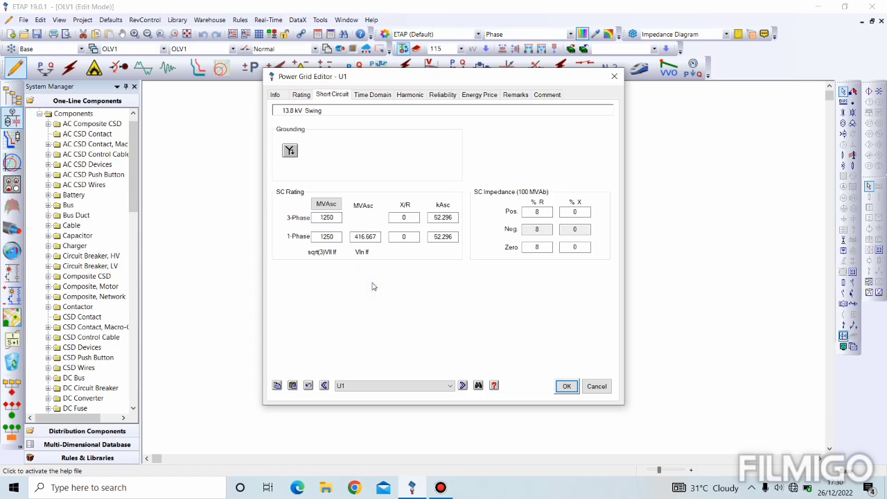
- Save U1's settings and change the toolbar voltage from 115 kV to 13.8 kV
{"action": "left_click", "coordinate": [563, 388]}
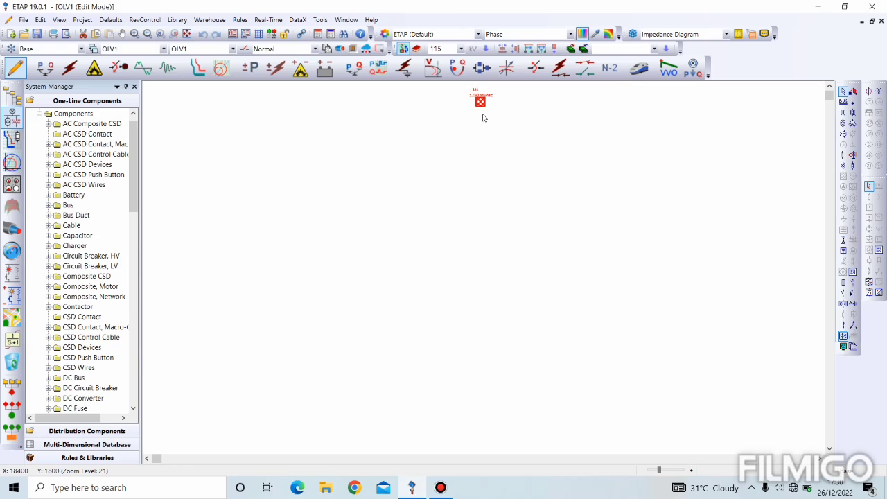
{"action": "left_click", "coordinate": [506, 120]}
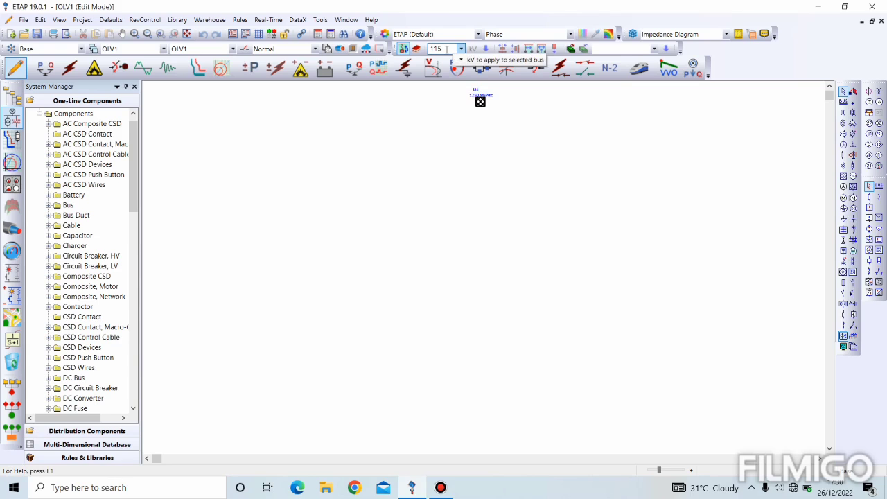
{"action": "left_click", "coordinate": [480, 104]}
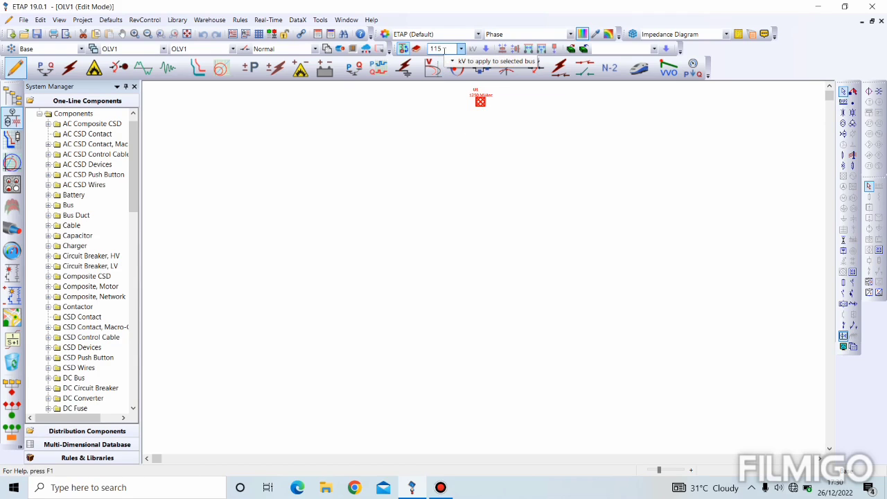
{"action": "left_click_drag", "start_coordinate": [444, 49], "coordinate": [429, 51]}
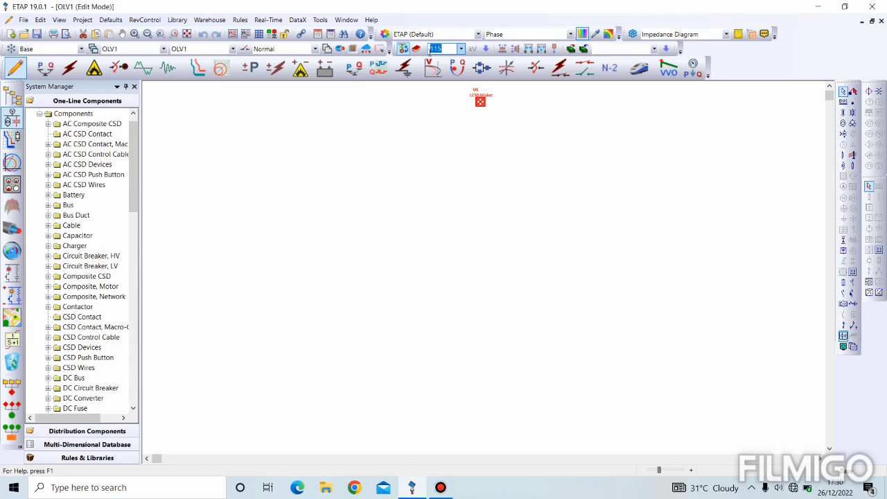
{"action": "type", "text": "13.8"}
{"action": "left_click", "coordinate": [443, 121]}
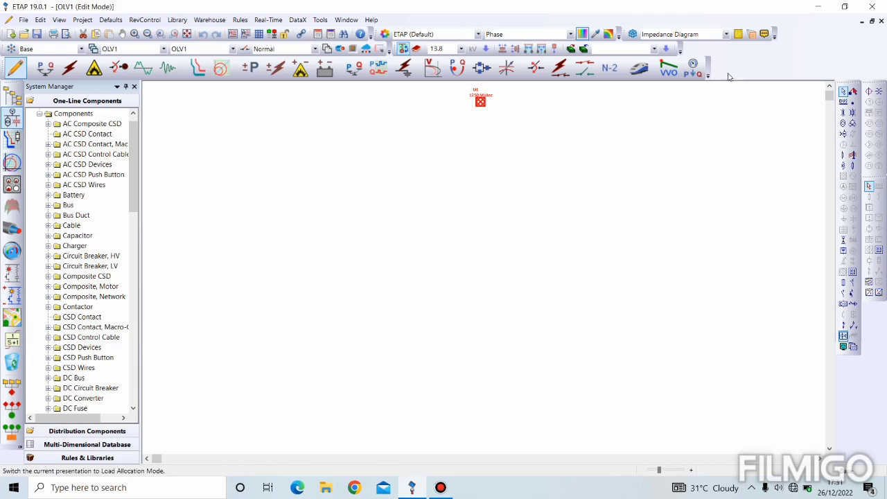
- Place 13.8 kV Bus1 under U1 and stretch it out to the left and right
{"action": "left_click", "coordinate": [842, 103]}
{"action": "left_click", "coordinate": [481, 123]}
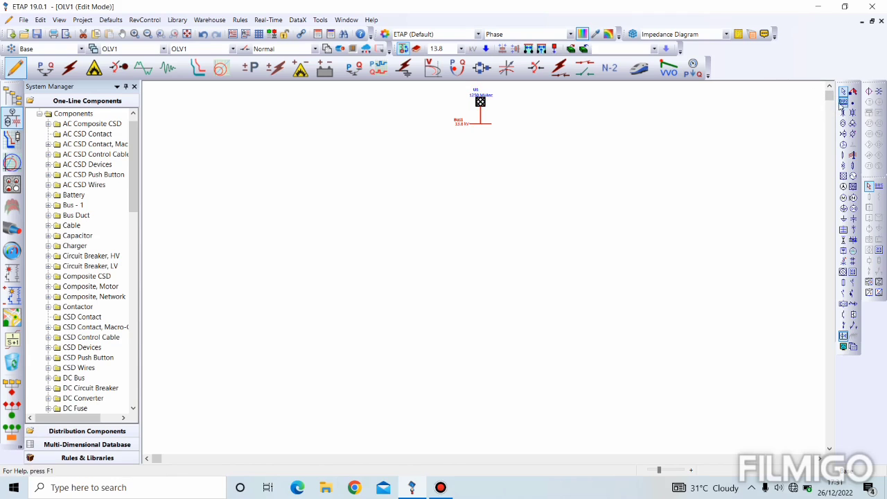
{"action": "left_click", "coordinate": [469, 139]}
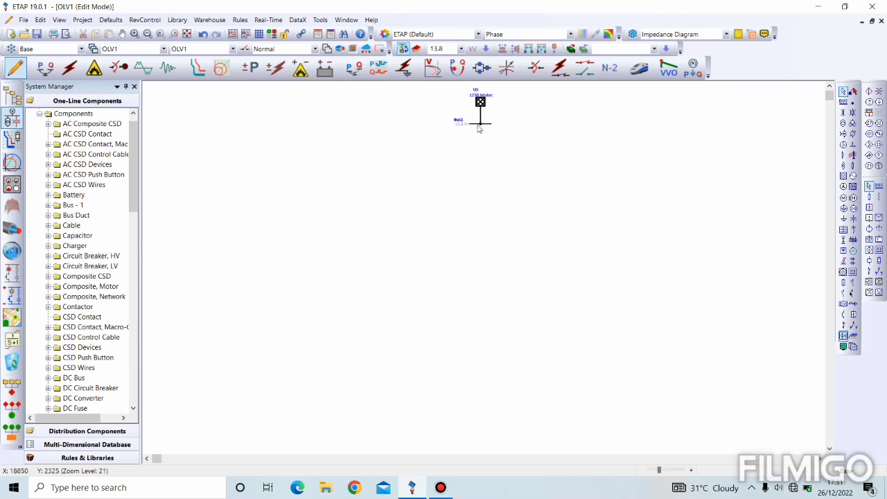
{"action": "left_click", "coordinate": [471, 125]}
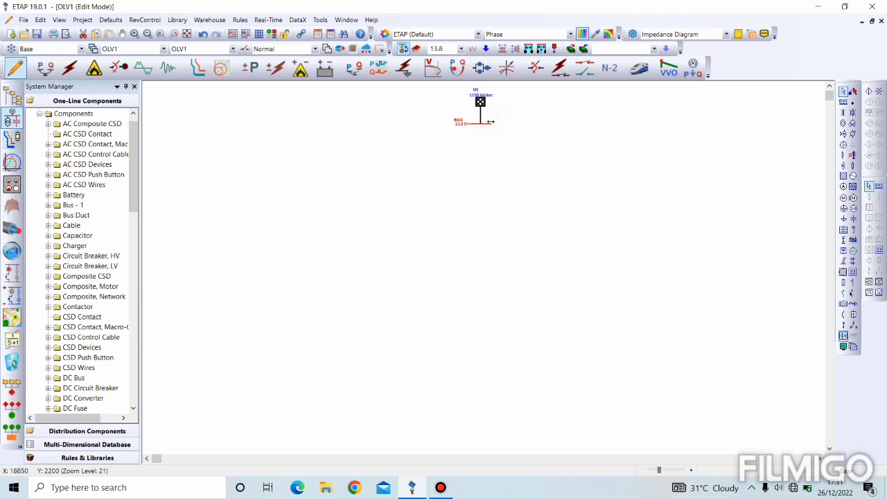
{"action": "left_click_drag", "start_coordinate": [490, 122], "coordinate": [591, 128]}
{"action": "left_click_drag", "start_coordinate": [472, 124], "coordinate": [367, 121]}
{"action": "left_click", "coordinate": [307, 139]}
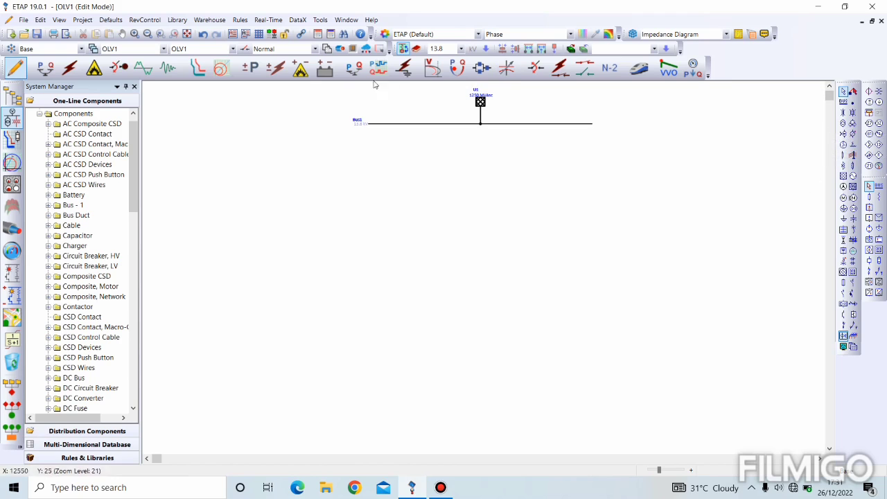
- Attach transformer T1 below Bus1 and nudge it left of U1's connection point
{"action": "left_click", "coordinate": [419, 125]}
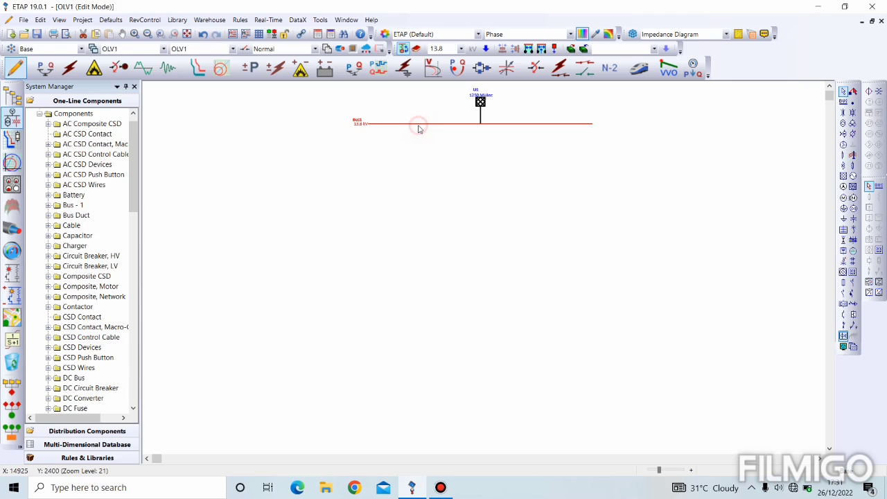
{"action": "left_click", "coordinate": [844, 125]}
{"action": "left_click", "coordinate": [480, 143]}
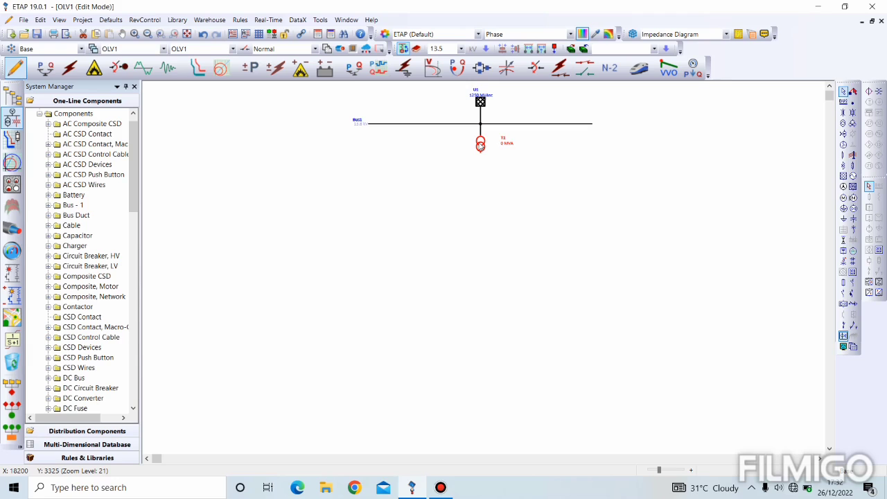
{"action": "key", "text": "Left"}
{"action": "key", "text": "Left"}
{"action": "key", "text": "Left"}
{"action": "key", "text": "Left"}
{"action": "key", "text": "Left"}
{"action": "key", "text": "Left"}
{"action": "key", "text": "Left"}
{"action": "key", "text": "Left"}
{"action": "key", "text": "Left"}
{"action": "key", "text": "Left"}
{"action": "key", "text": "Left"}
{"action": "key", "text": "Left"}
{"action": "key", "text": "Left"}
{"action": "key", "text": "Left"}
{"action": "key", "text": "Left"}
{"action": "key", "text": "Left"}
{"action": "key", "text": "Left"}
{"action": "key", "text": "Left"}
{"action": "key", "text": "Left"}
{"action": "key", "text": "Left"}
{"action": "key", "text": "Left"}
{"action": "key", "text": "Left"}
{"action": "key", "text": "Left"}
{"action": "key", "text": "Left"}
{"action": "key", "text": "Left"}
{"action": "key", "text": "Left"}
{"action": "key", "text": "Left"}
{"action": "key", "text": "Left"}
{"action": "key", "text": "Left"}
{"action": "key", "text": "Left"}
{"action": "key", "text": "Left"}
{"action": "key", "text": "Left"}
{"action": "key", "text": "Left"}
{"action": "key", "text": "Left"}
{"action": "key", "text": "Left"}
{"action": "key", "text": "Left"}
{"action": "key", "text": "Left"}
{"action": "key", "text": "Left"}
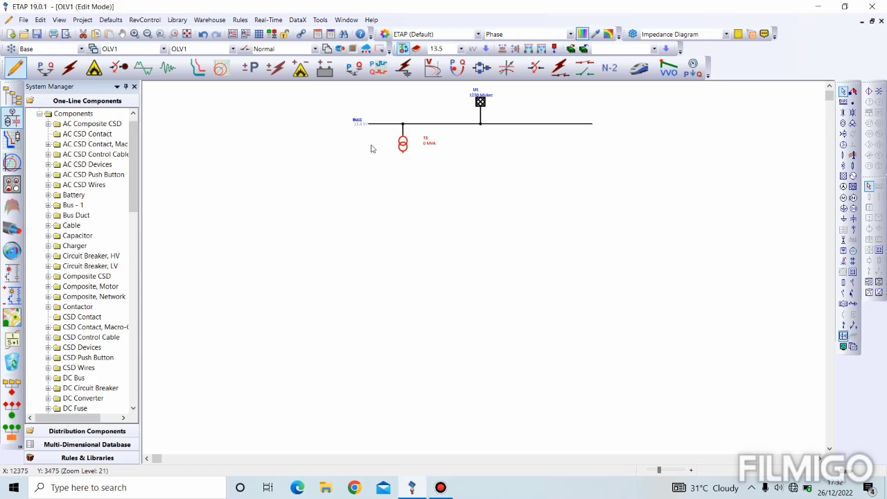
- Set transformer T1's secondary voltage to 4.16 kV and its rated power to 20 MVA
{"action": "double_click", "coordinate": [402, 146]}
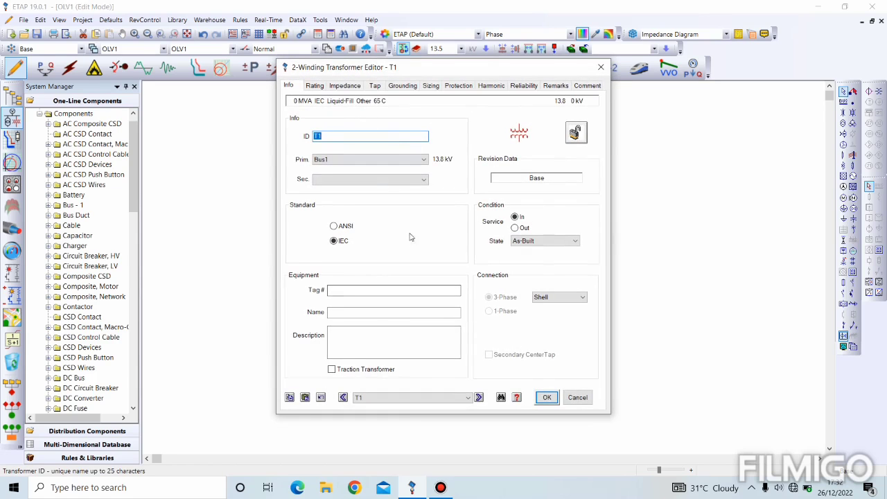
{"action": "left_click", "coordinate": [314, 86]}
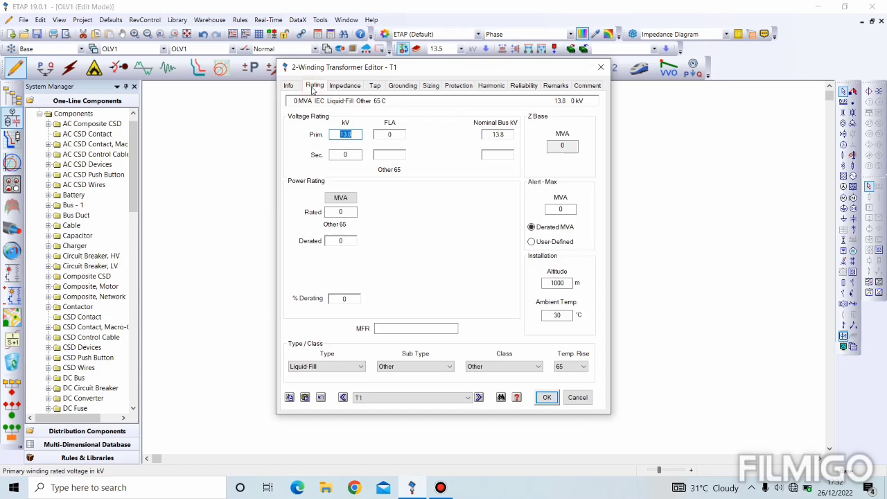
{"action": "left_click", "coordinate": [360, 154]}
{"action": "double_click", "coordinate": [359, 154]}
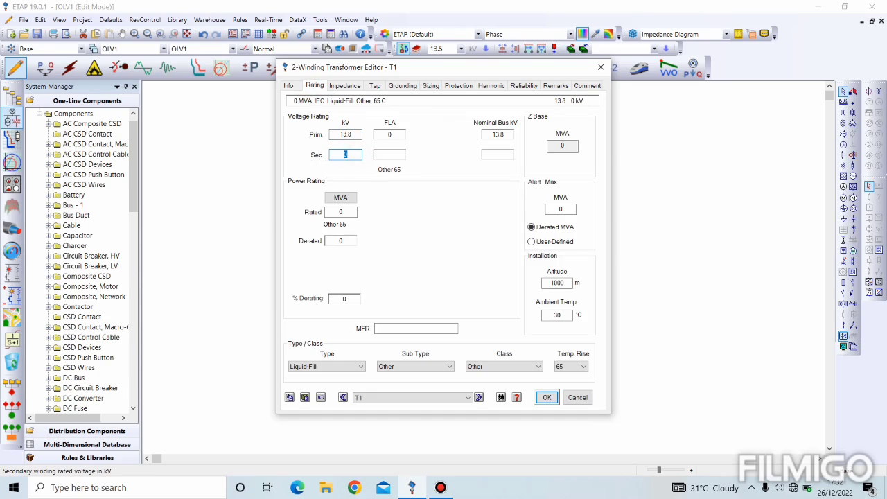
{"action": "type", "text": "4.16"}
{"action": "key", "text": "Tab"}
{"action": "left_click", "coordinate": [351, 213]}
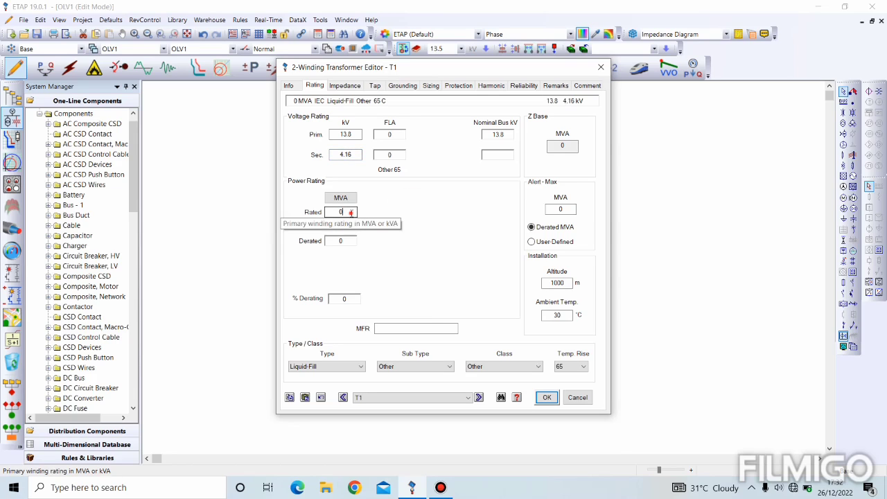
{"action": "double_click", "coordinate": [351, 213]}
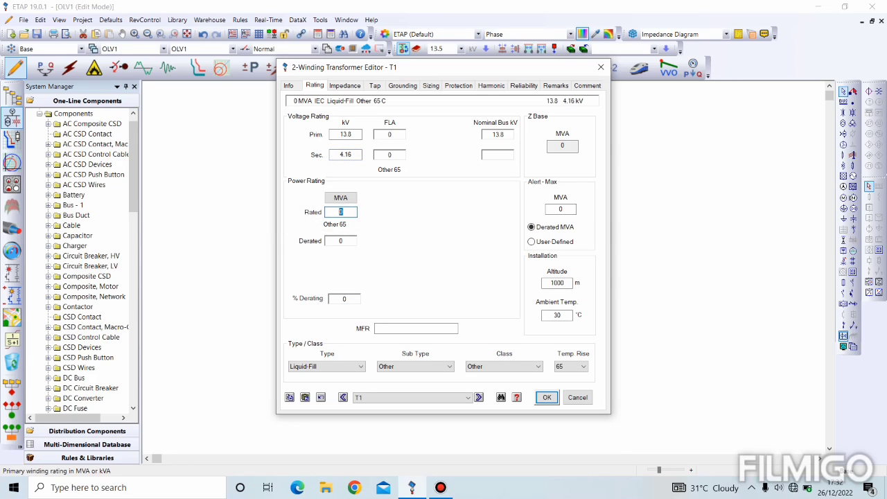
{"action": "type", "text": "20"}
{"action": "left_click", "coordinate": [411, 222]}
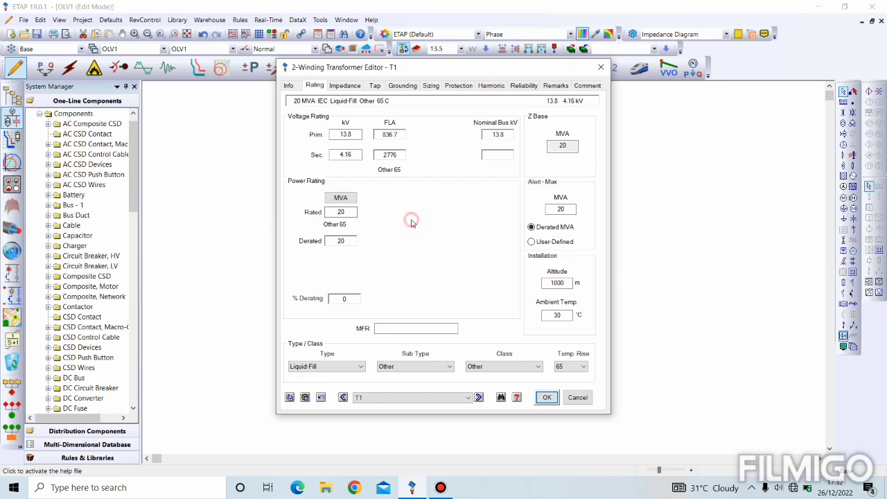
- Apply T1's typical impedance values of 10% Z and X/R 20, and save T1's settings
{"action": "left_click", "coordinate": [350, 90]}
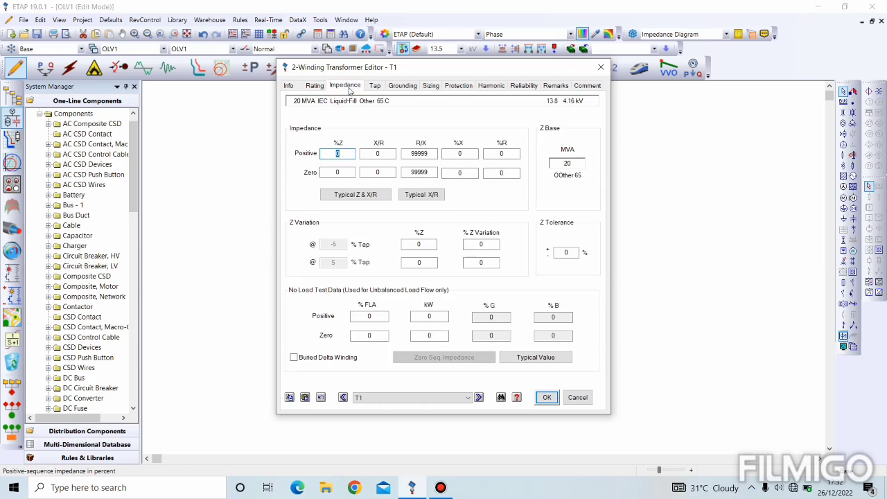
{"action": "left_click", "coordinate": [355, 196]}
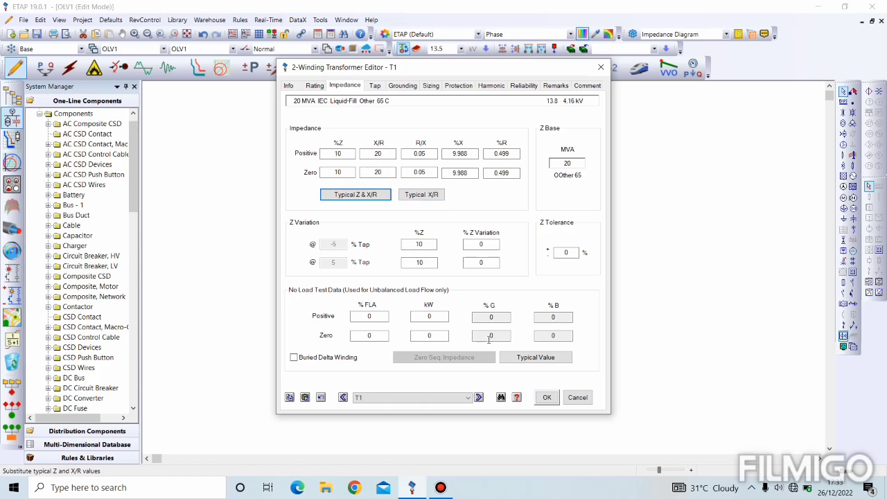
{"action": "left_click", "coordinate": [544, 397]}
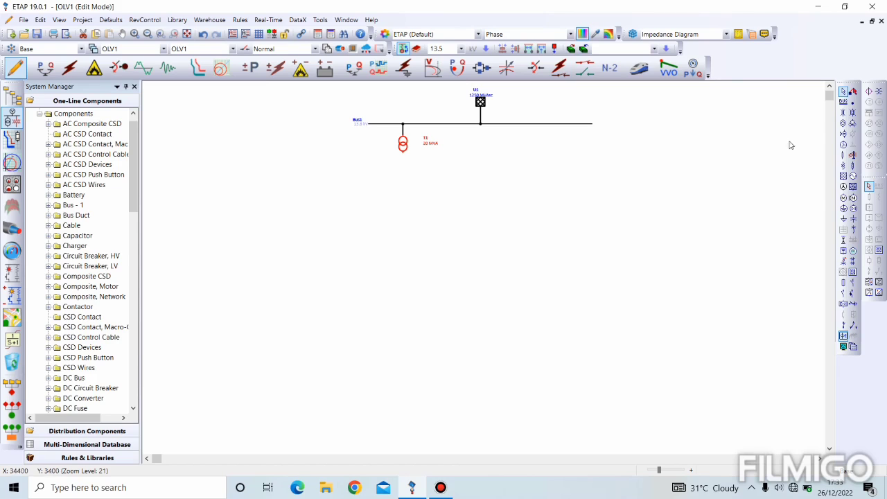
- Add Bus2 below transformer T1 and lengthen it at both ends
{"action": "left_click", "coordinate": [841, 101]}
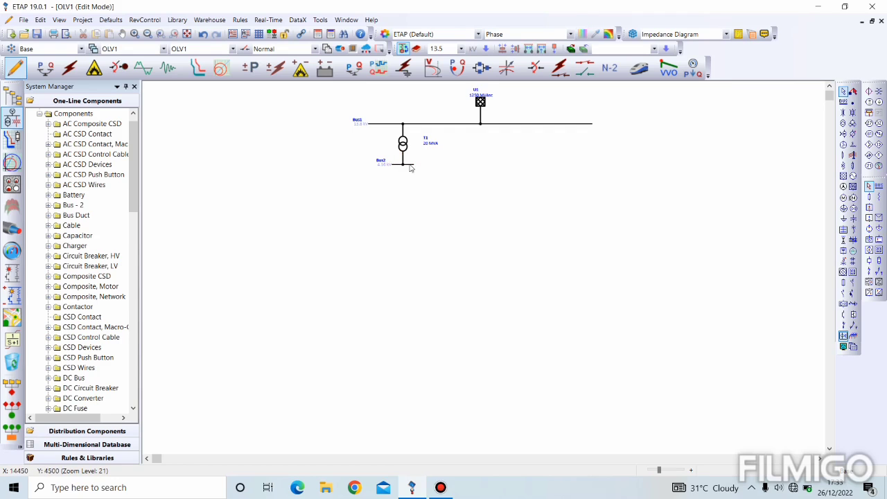
{"action": "left_click", "coordinate": [400, 165]}
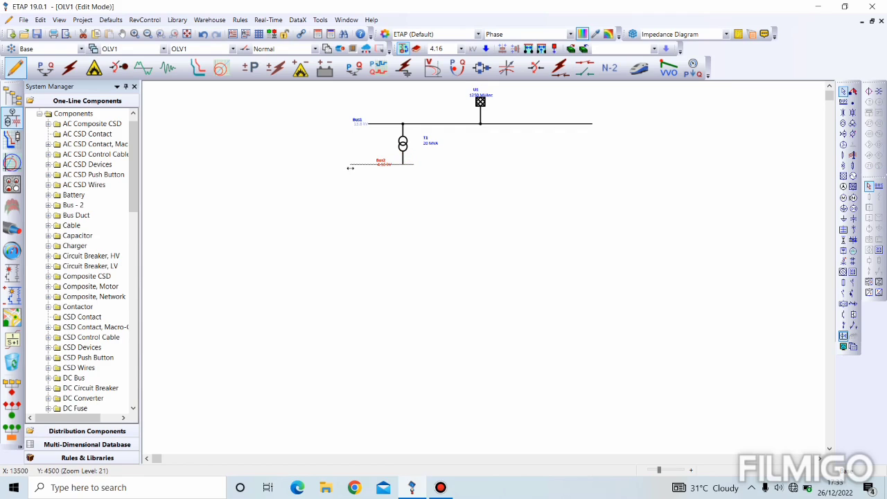
{"action": "left_click_drag", "start_coordinate": [350, 172], "coordinate": [350, 172]}
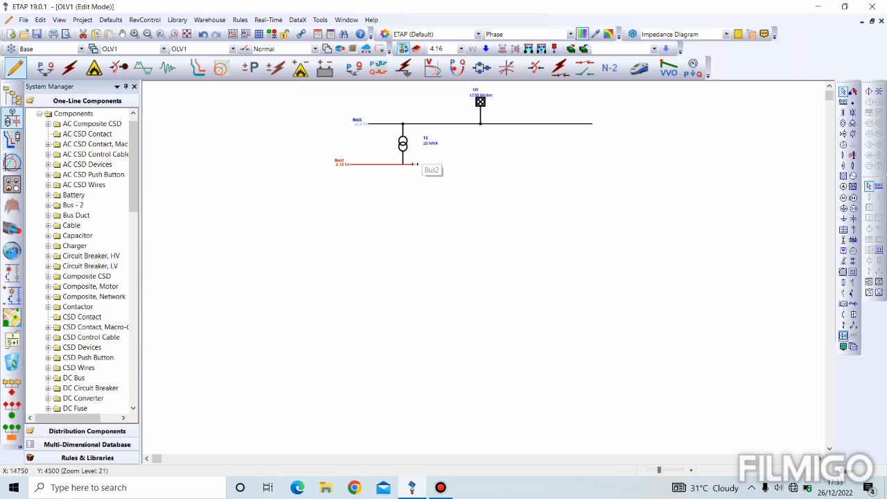
{"action": "left_click_drag", "start_coordinate": [418, 164], "coordinate": [441, 165]}
- Lower Bus2 and T1 so T1 sits connected between Bus1 and Bus2
{"action": "key", "text": "Down"}
{"action": "key", "text": "Down"}
{"action": "key", "text": "Down"}
{"action": "key", "text": "Down"}
{"action": "key", "text": "Down"}
{"action": "key", "text": "Down"}
{"action": "key", "text": "Down"}
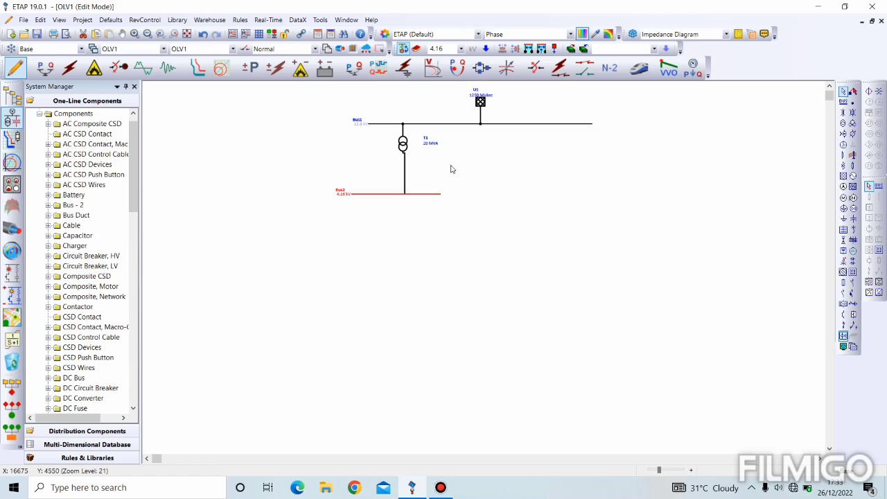
{"action": "key", "text": "Down"}
{"action": "key", "text": "Down"}
{"action": "left_click", "coordinate": [404, 148]}
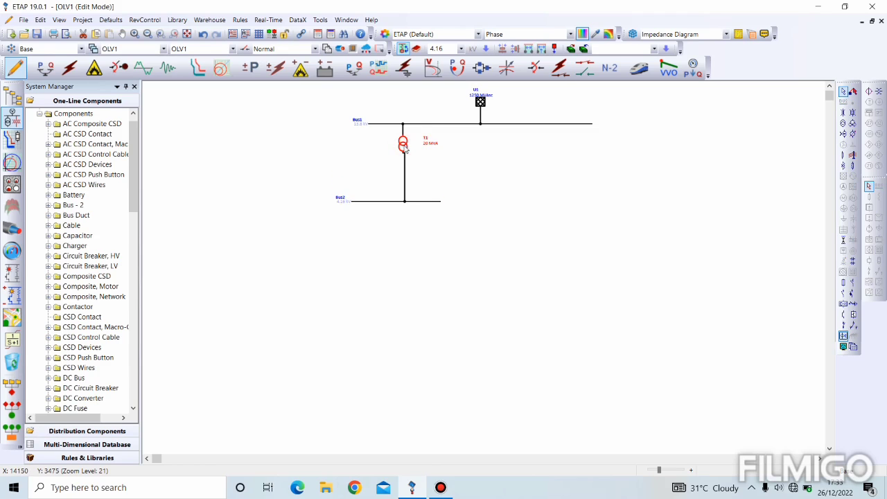
{"action": "key", "text": "Down"}
{"action": "key", "text": "Down"}
{"action": "key", "text": "Down"}
{"action": "key", "text": "Down"}
{"action": "key", "text": "Down"}
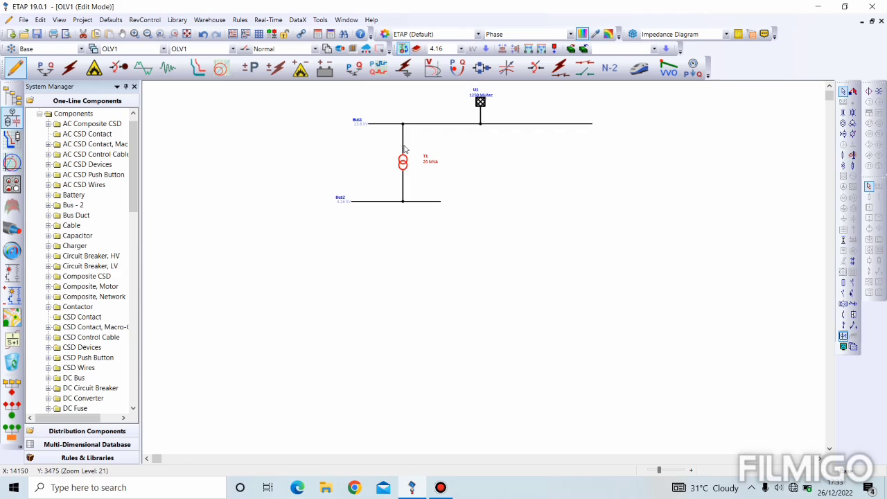
{"action": "left_click", "coordinate": [499, 216]}
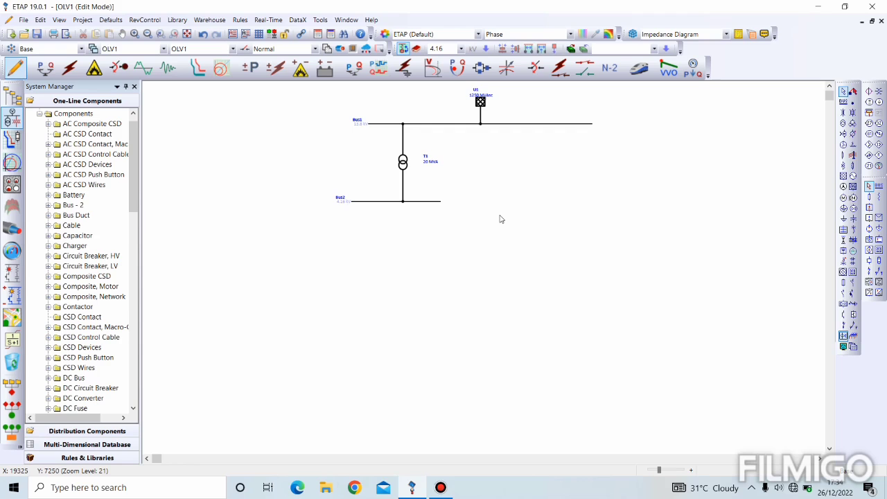
- Attach lumped load Lump1 under Bus2, shifted slightly left and down
{"action": "left_click", "coordinate": [437, 202]}
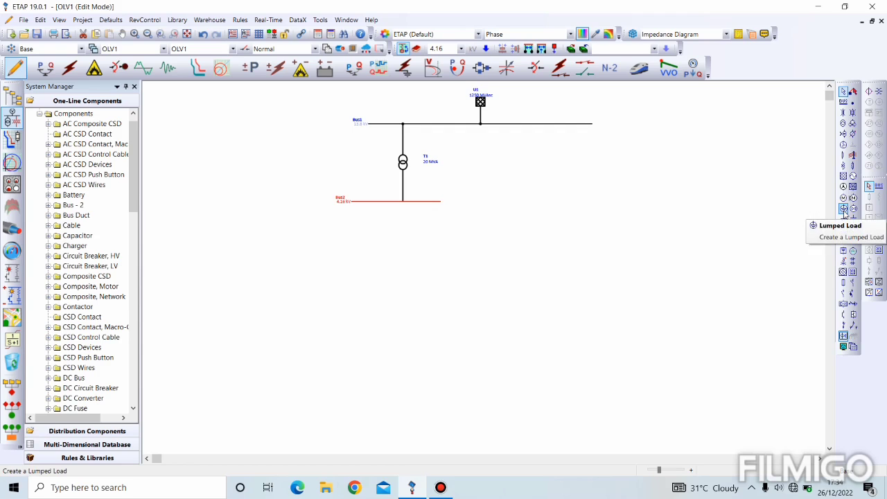
{"action": "left_click", "coordinate": [844, 209]}
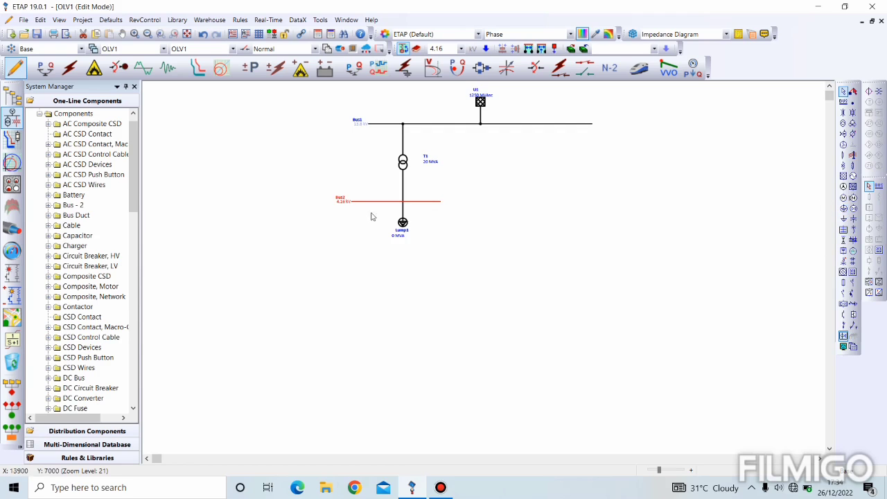
{"action": "left_click", "coordinate": [403, 227]}
{"action": "key", "text": "Left"}
{"action": "key", "text": "Left"}
{"action": "key", "text": "Left"}
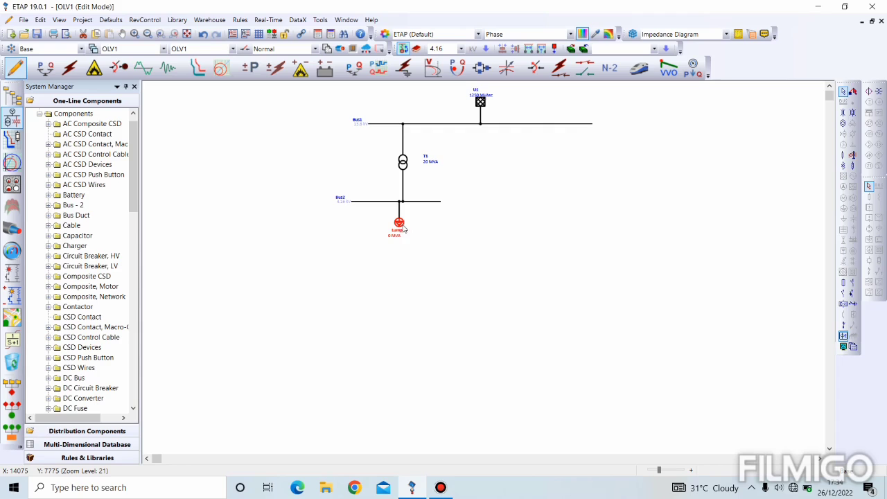
{"action": "key", "text": "Down"}
{"action": "key", "text": "Down"}
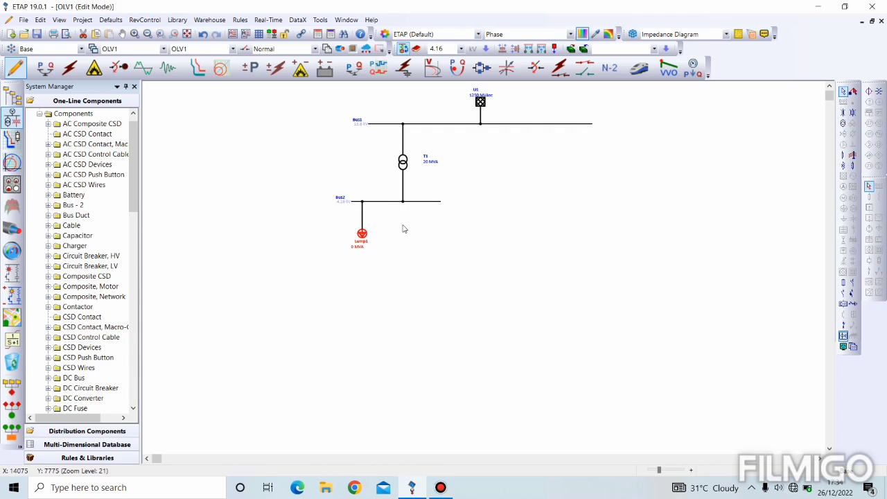
- Rate Lump1 at 5 MVA with a 50% motor / 50% static load mix
{"action": "double_click", "coordinate": [362, 240]}
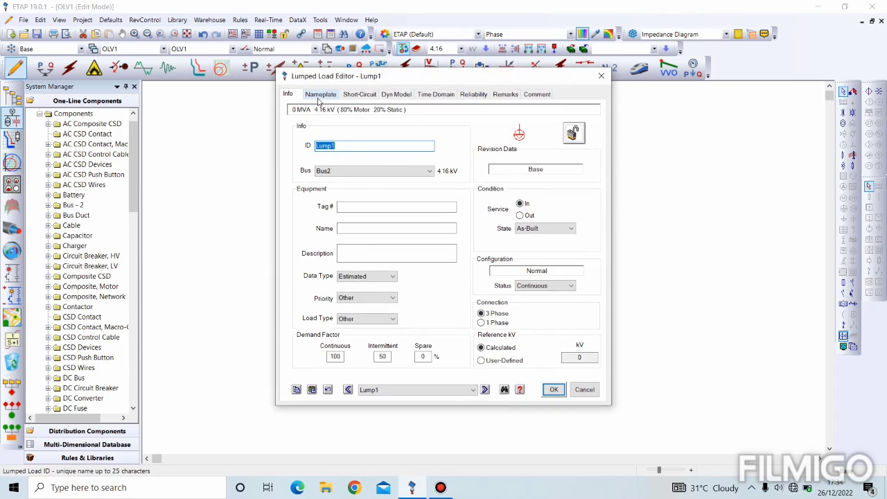
{"action": "left_click", "coordinate": [319, 97]}
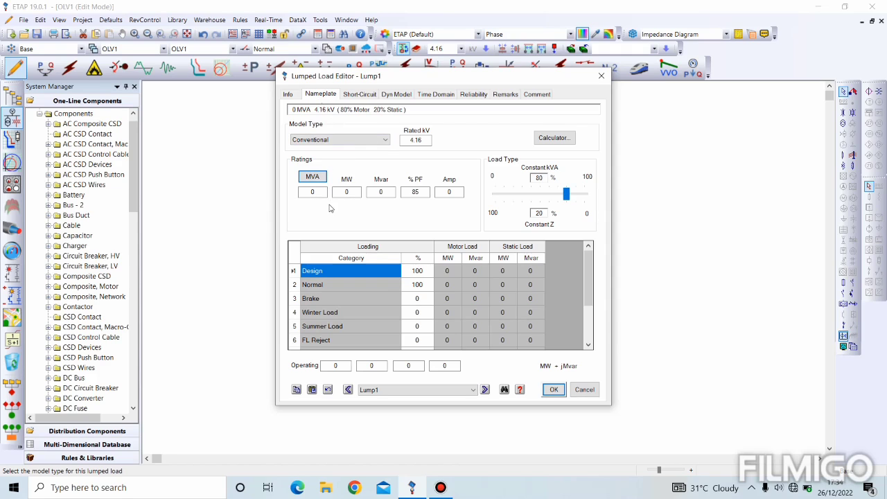
{"action": "left_click", "coordinate": [301, 191]}
{"action": "type", "text": "5"}
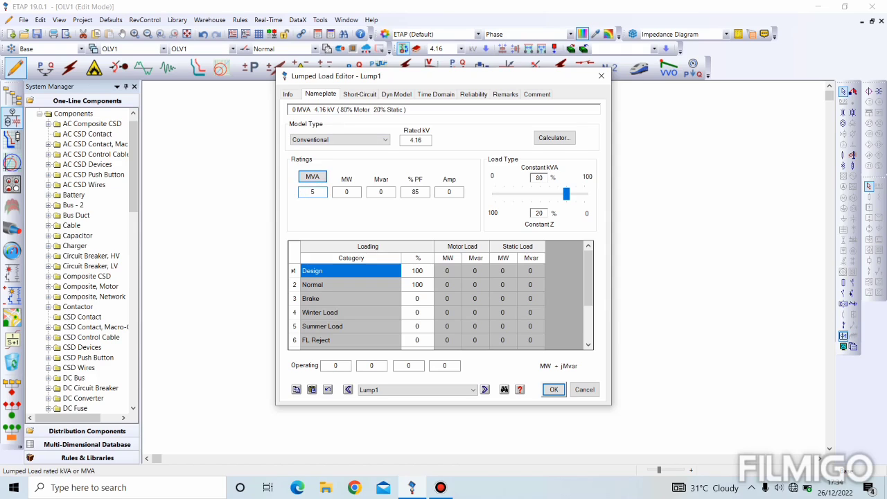
{"action": "left_click", "coordinate": [330, 206]}
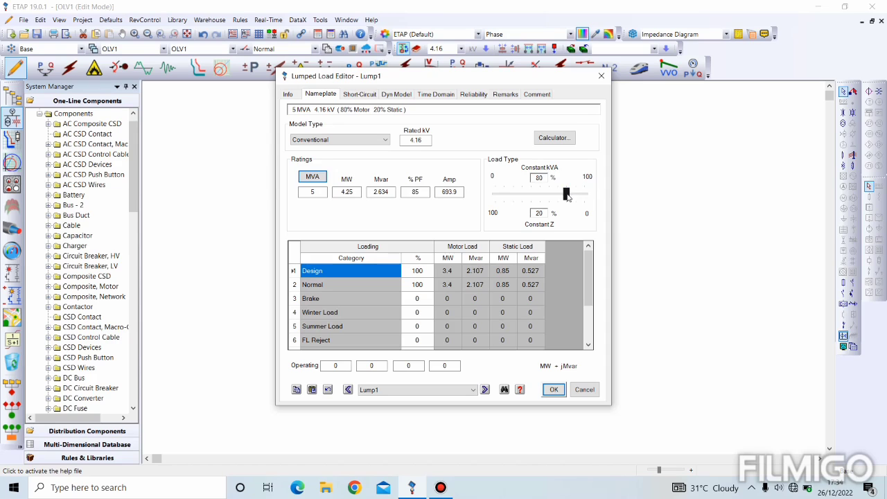
{"action": "left_click_drag", "start_coordinate": [567, 196], "coordinate": [540, 196]}
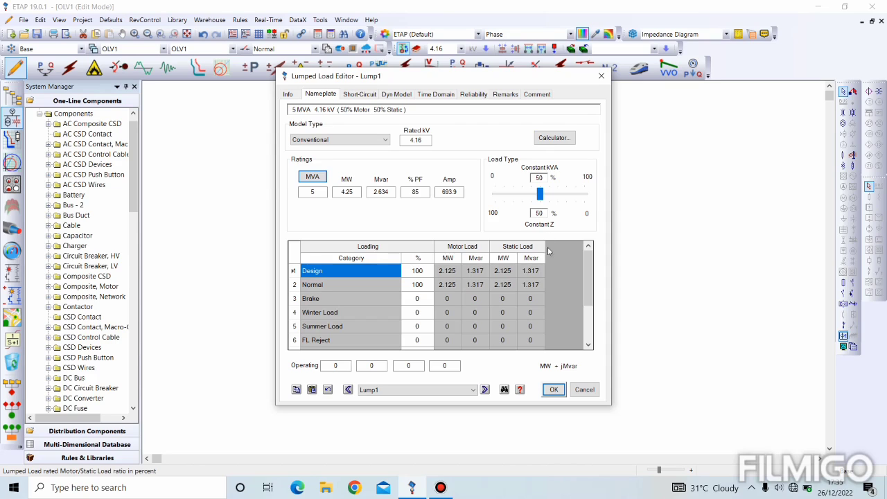
{"action": "left_click", "coordinate": [554, 390]}
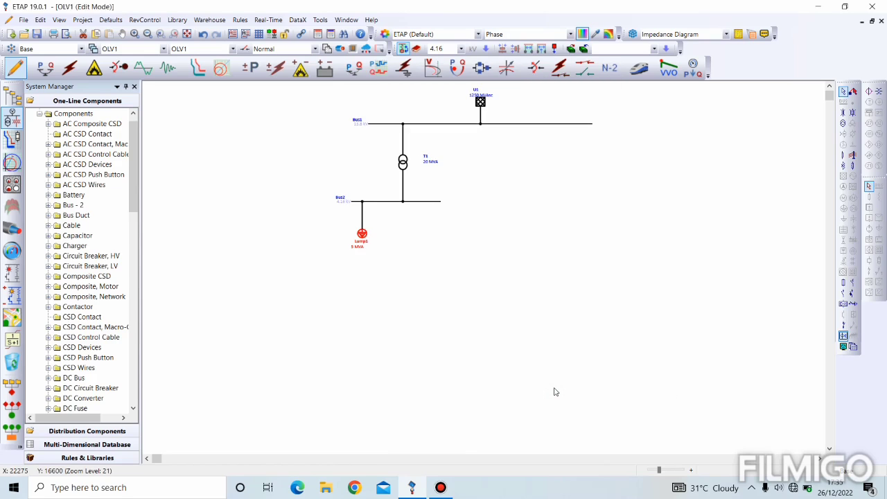
{"action": "left_click", "coordinate": [633, 225]}
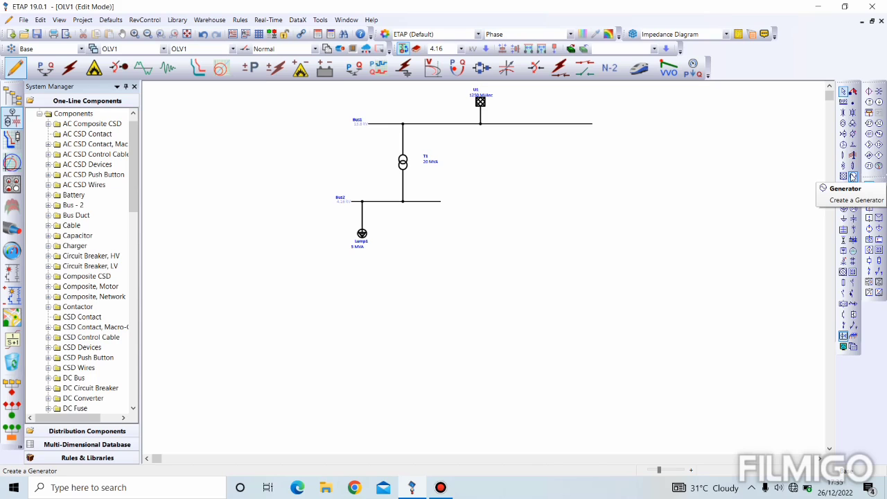
- Place generator Gen1 beside Lump1 and connect its terminal up to Bus2
{"action": "left_click", "coordinate": [852, 176]}
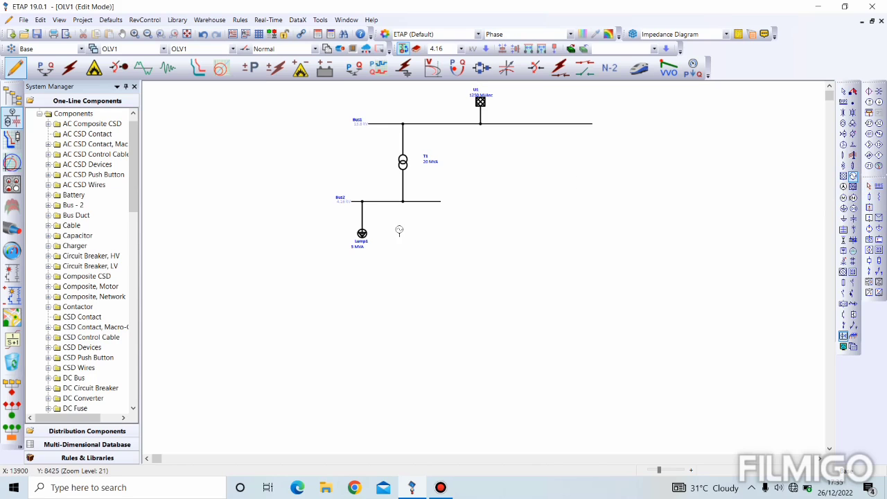
{"action": "left_click", "coordinate": [399, 230]}
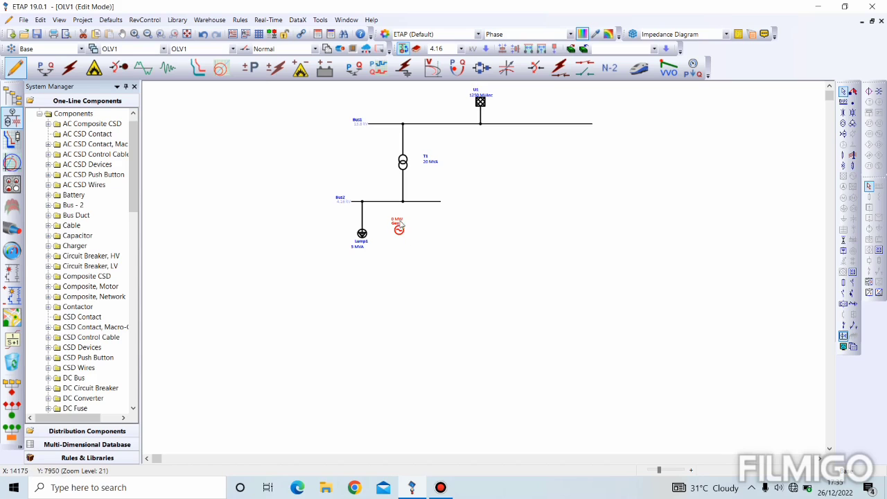
{"action": "left_click", "coordinate": [428, 270]}
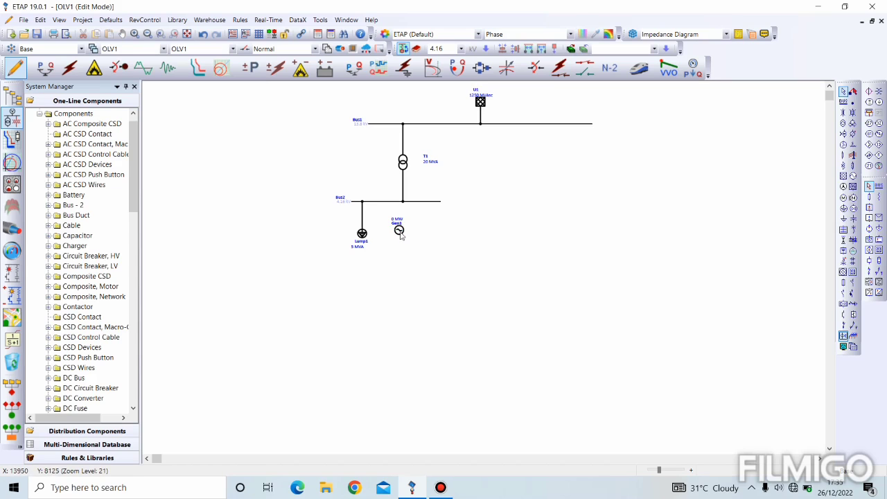
{"action": "left_click", "coordinate": [401, 235]}
{"action": "left_click_drag", "start_coordinate": [397, 223], "coordinate": [400, 204]}
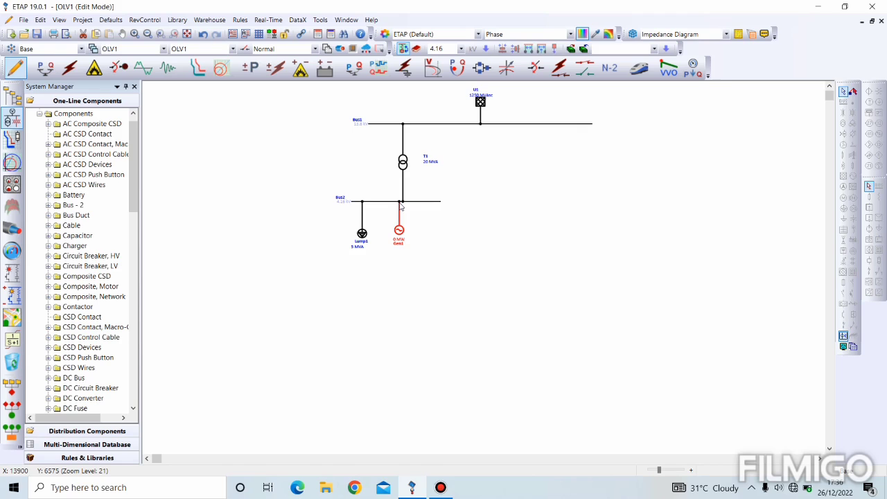
{"action": "left_click", "coordinate": [454, 270]}
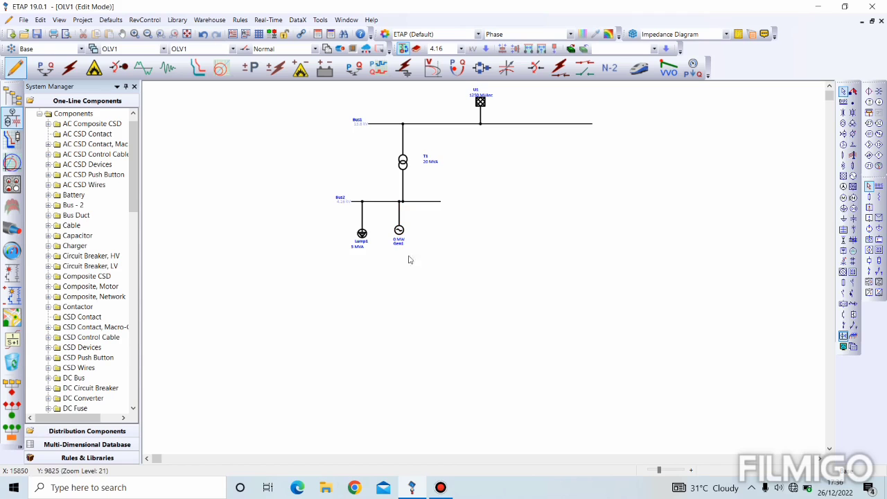
- Rate Gen1 at 5 MW with an 80% power factor
{"action": "double_click", "coordinate": [400, 232]}
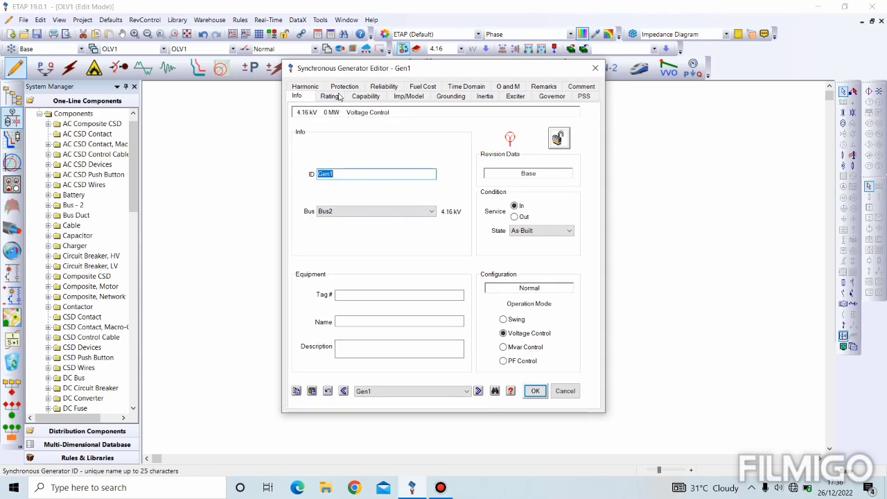
{"action": "left_click", "coordinate": [330, 96]}
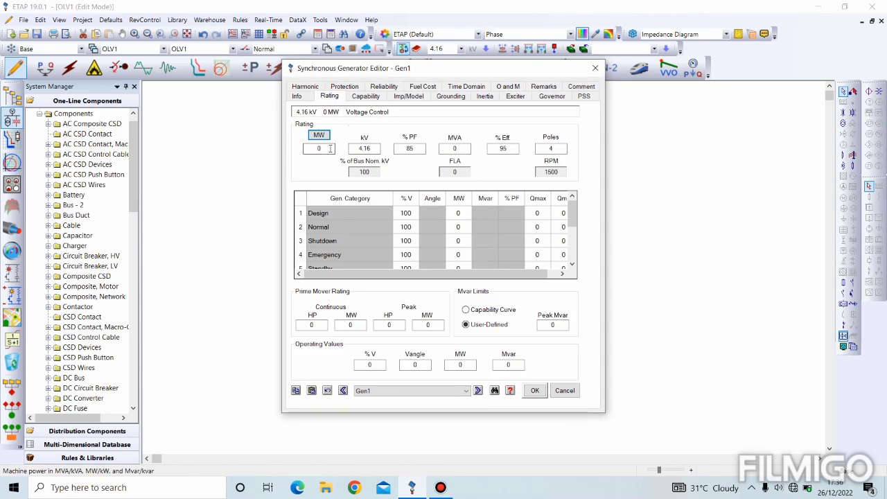
{"action": "left_click", "coordinate": [308, 148]}
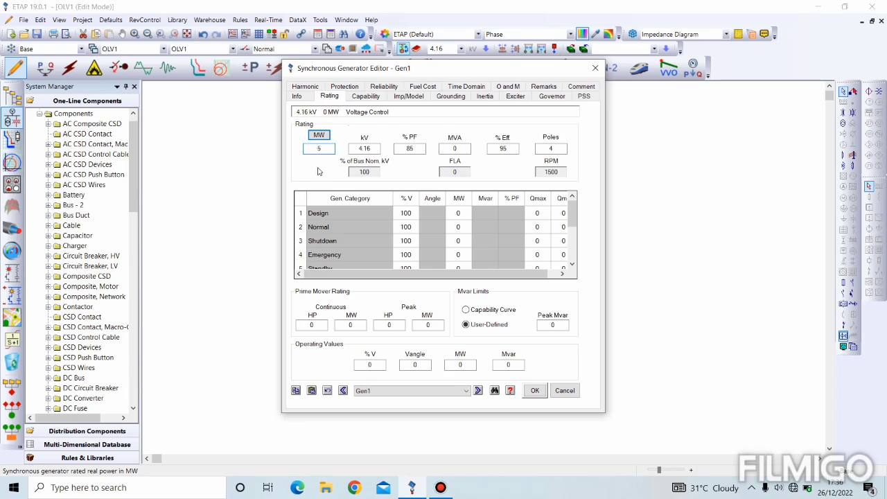
{"action": "left_click", "coordinate": [319, 171]}
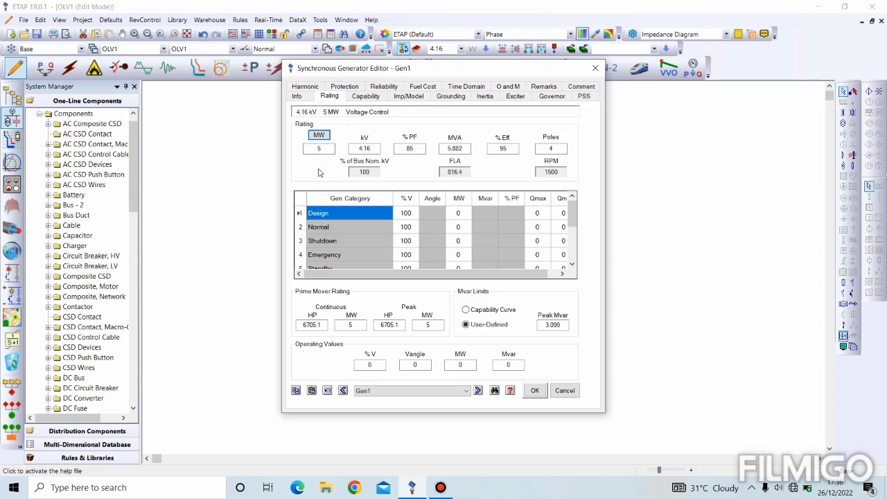
{"action": "left_click", "coordinate": [297, 96]}
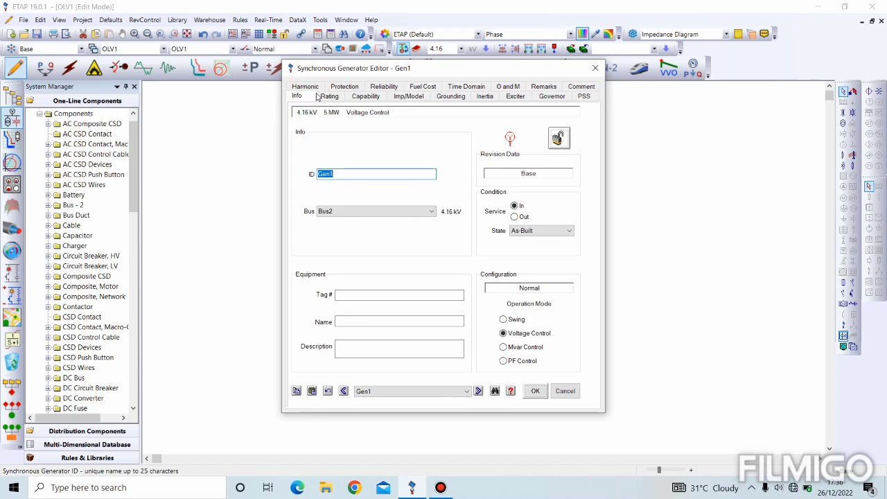
{"action": "left_click", "coordinate": [327, 97]}
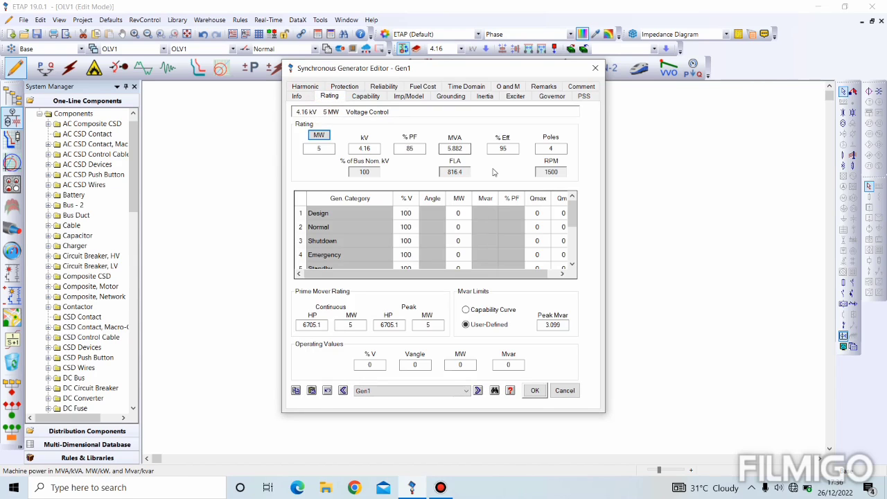
{"action": "left_click", "coordinate": [418, 149]}
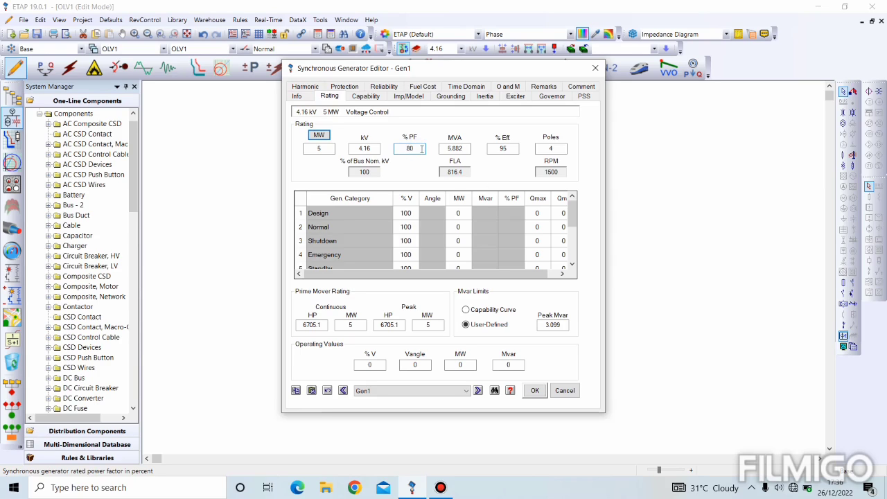
{"action": "key", "text": "Tab"}
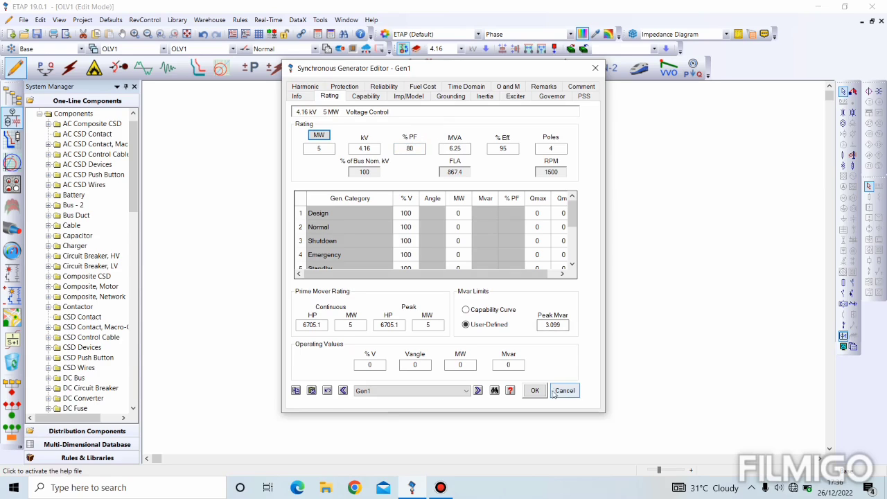
{"action": "left_click", "coordinate": [527, 392]}
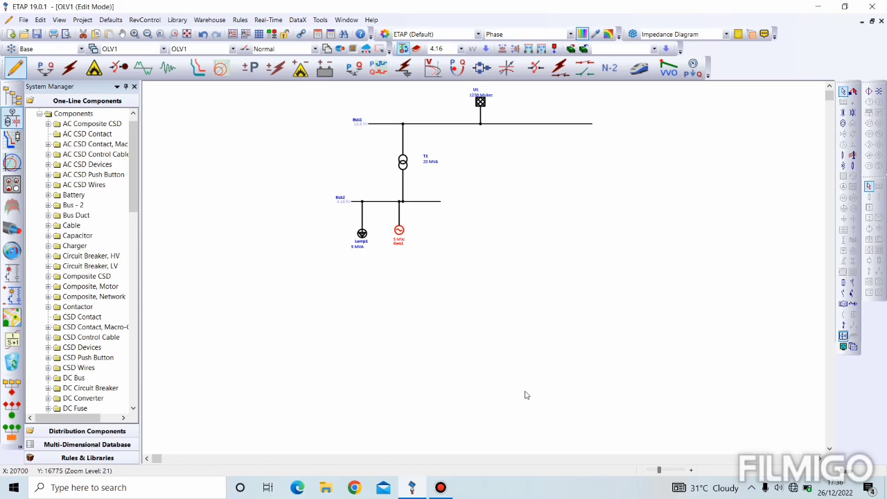
- Place a second two-winding transformer, T2, and connect its primary side to Bus1
{"action": "left_click", "coordinate": [555, 252]}
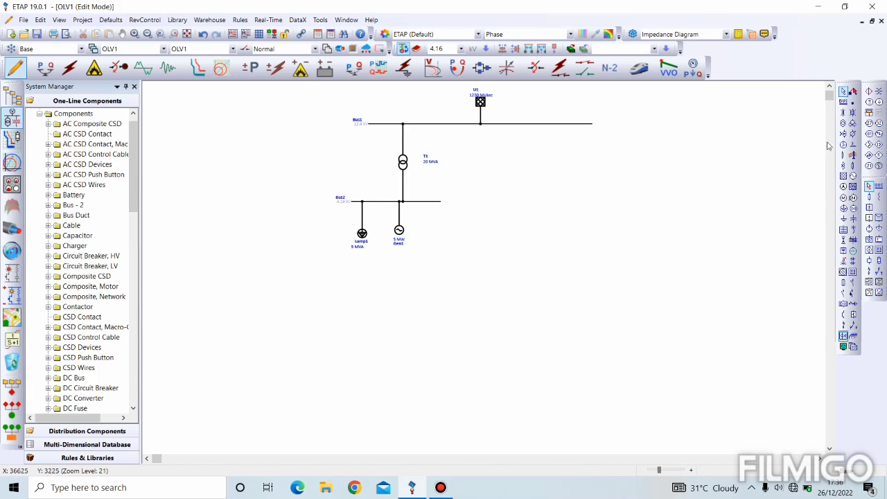
{"action": "left_click", "coordinate": [844, 126]}
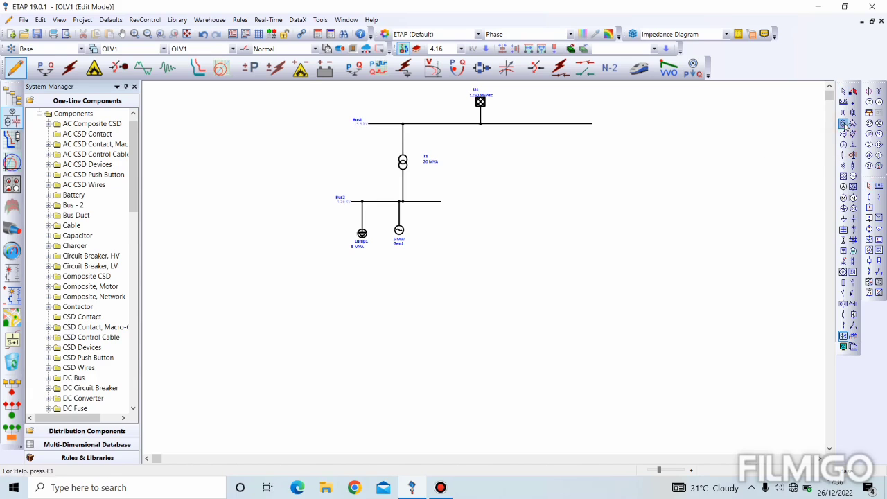
{"action": "left_click", "coordinate": [543, 155]}
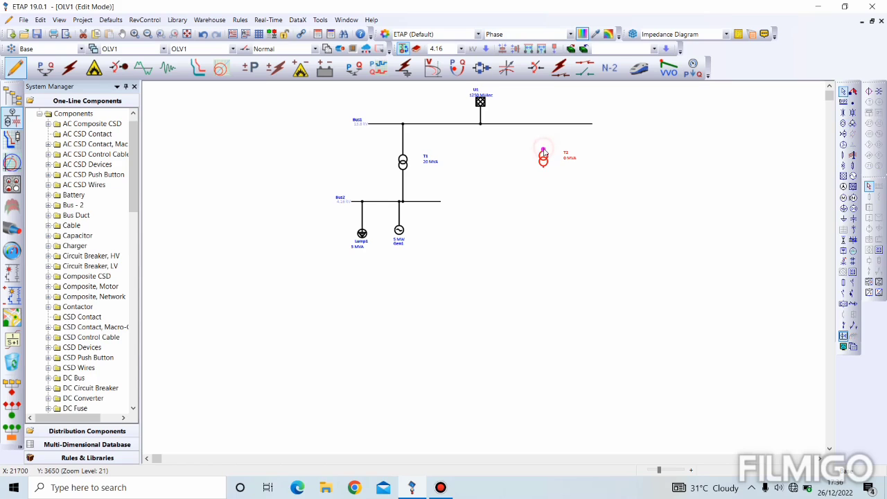
{"action": "left_click_drag", "start_coordinate": [545, 153], "coordinate": [543, 124]}
- Rate T2 at 20 MVA with a 4.16 kV secondary and typical impedance values
{"action": "double_click", "coordinate": [545, 159]}
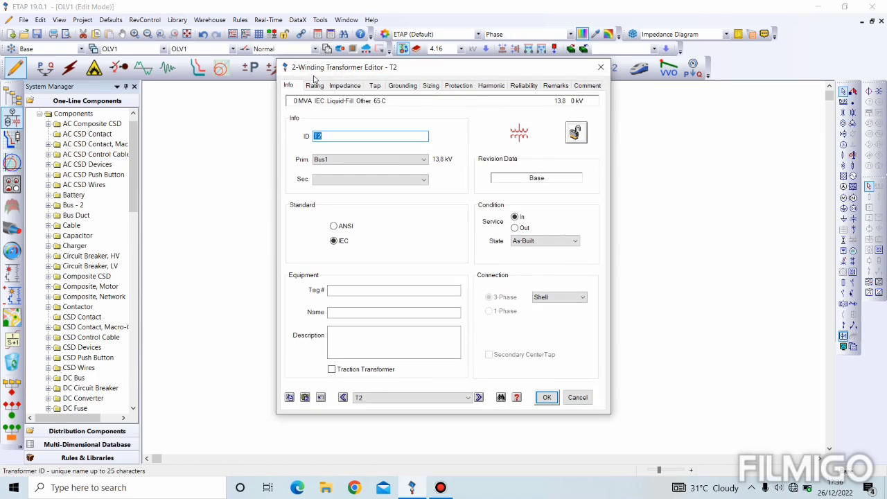
{"action": "left_click", "coordinate": [315, 86]}
{"action": "double_click", "coordinate": [326, 212]}
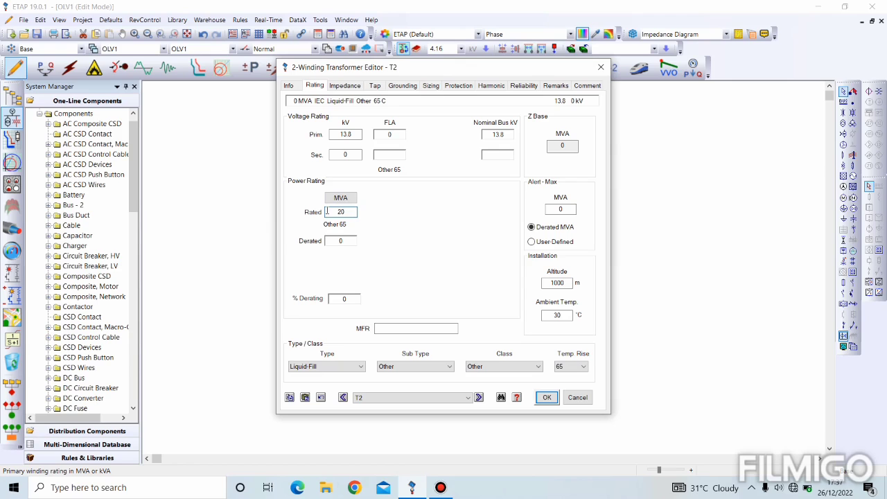
{"action": "left_click", "coordinate": [341, 154]}
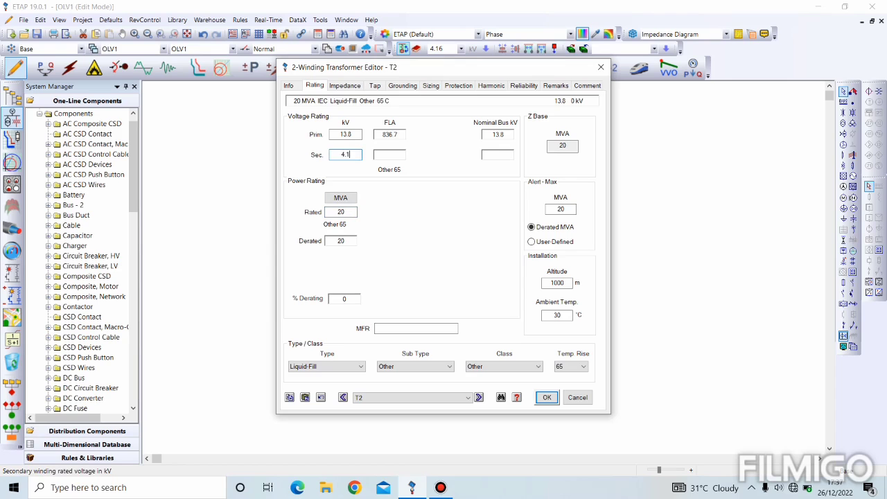
{"action": "type", "text": "4.16"}
{"action": "left_click", "coordinate": [345, 85]}
{"action": "left_click", "coordinate": [361, 194]}
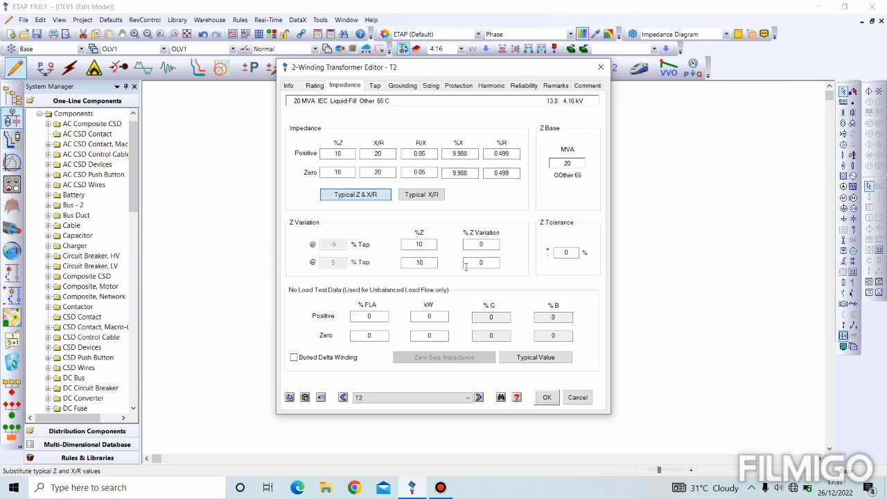
{"action": "left_click", "coordinate": [546, 397]}
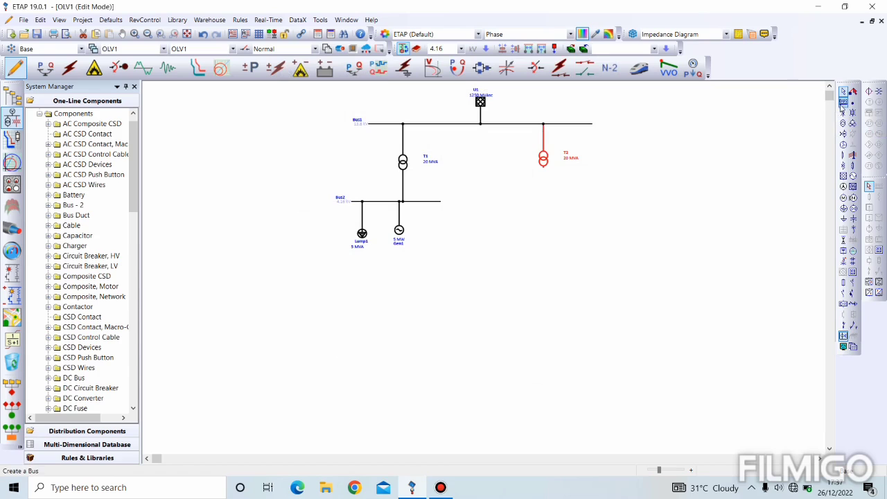
- Place Bus3 beneath T2, nudge it into position, and widen it to both sides
{"action": "left_click", "coordinate": [843, 103]}
{"action": "left_click", "coordinate": [539, 179]}
{"action": "key", "text": "Down"}
{"action": "key", "text": "Down"}
{"action": "key", "text": "Down"}
{"action": "key", "text": "Down"}
{"action": "key", "text": "Down"}
{"action": "key", "text": "Down"}
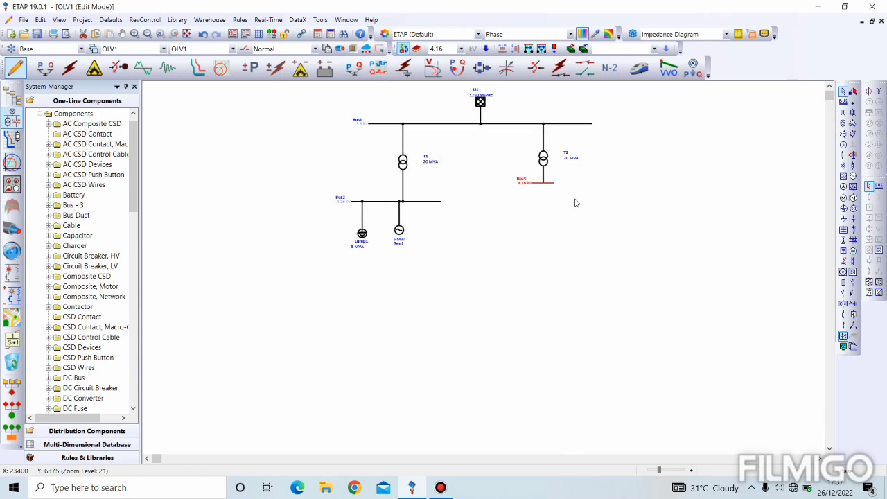
{"action": "key", "text": "Down"}
{"action": "key", "text": "Up"}
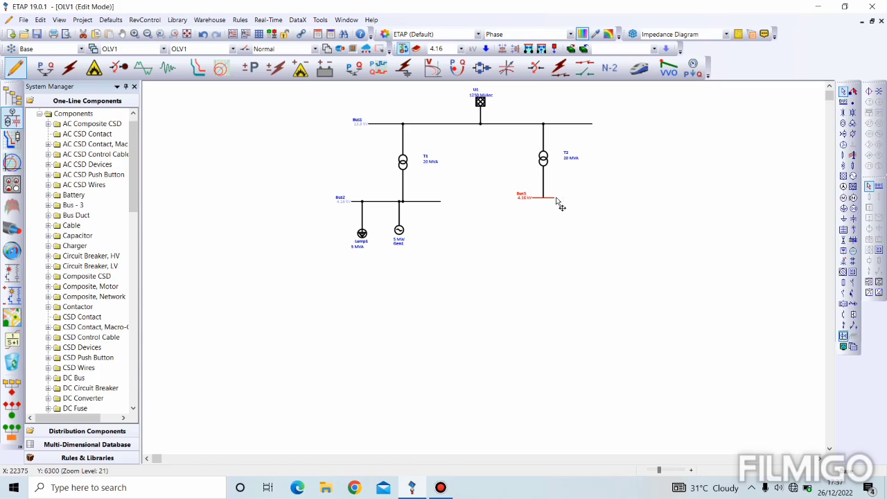
{"action": "left_click_drag", "start_coordinate": [554, 197], "coordinate": [592, 197]}
{"action": "left_click_drag", "start_coordinate": [531, 201], "coordinate": [514, 198]}
{"action": "left_click", "coordinate": [539, 219]}
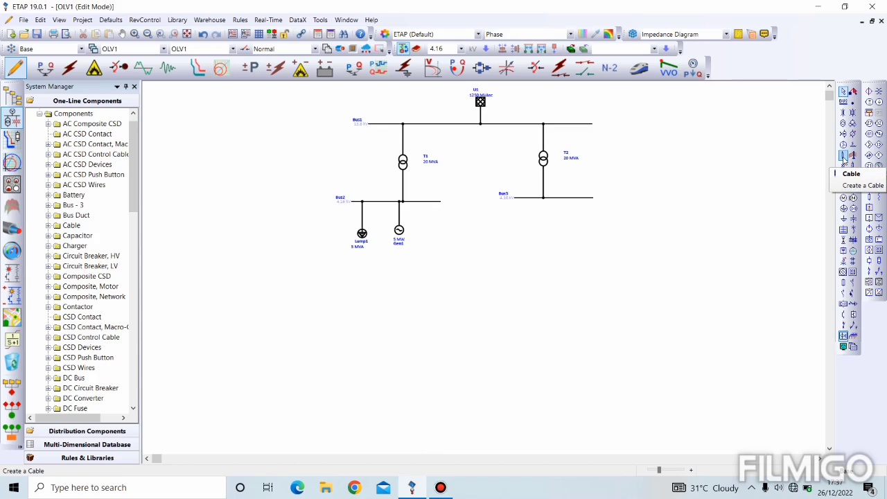
- Place Cable1 below Bus2 and connect its top end to Bus2
{"action": "left_click", "coordinate": [843, 156]}
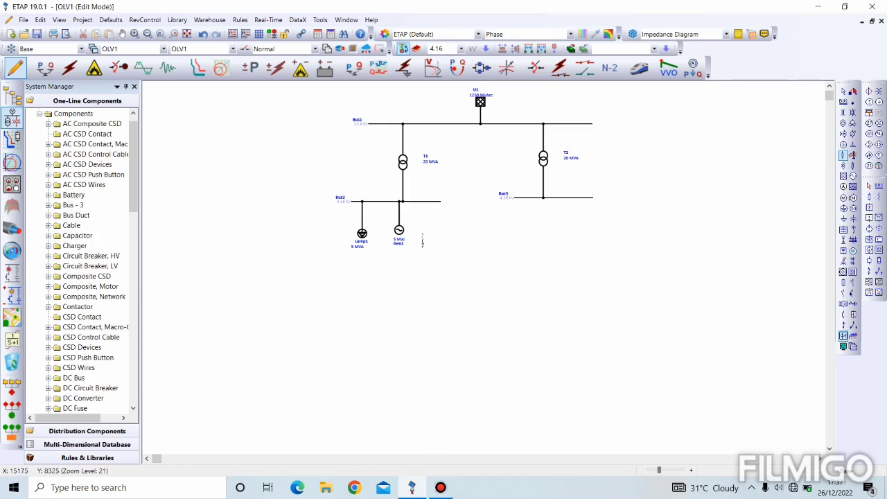
{"action": "left_click", "coordinate": [428, 220]}
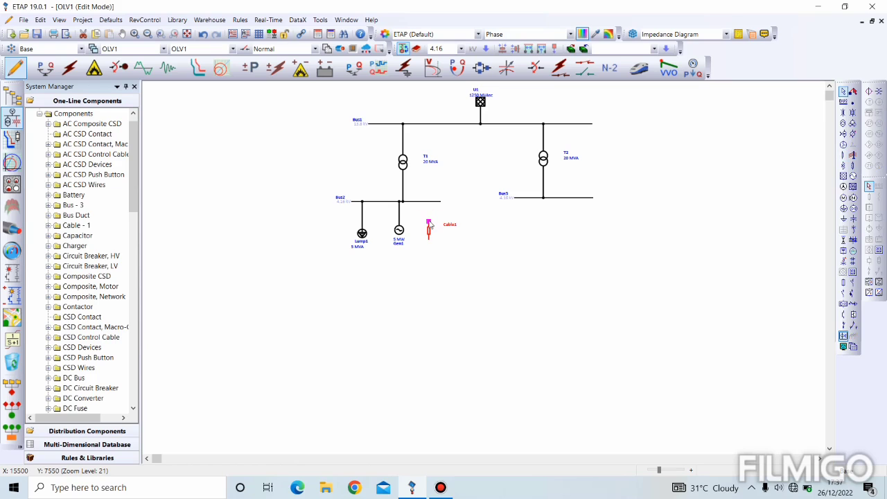
{"action": "left_click_drag", "start_coordinate": [428, 220], "coordinate": [430, 205]}
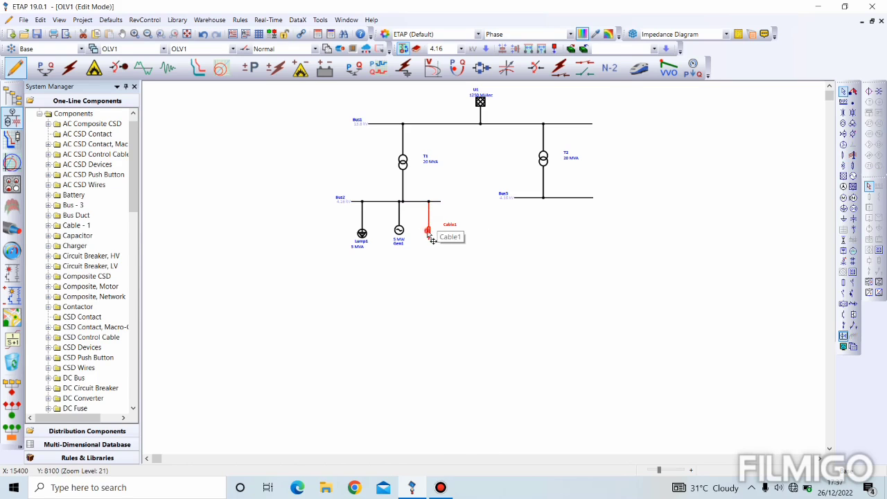
- Give Cable1 a length of 200 ft and bring up its cable library picker
{"action": "double_click", "coordinate": [427, 231]}
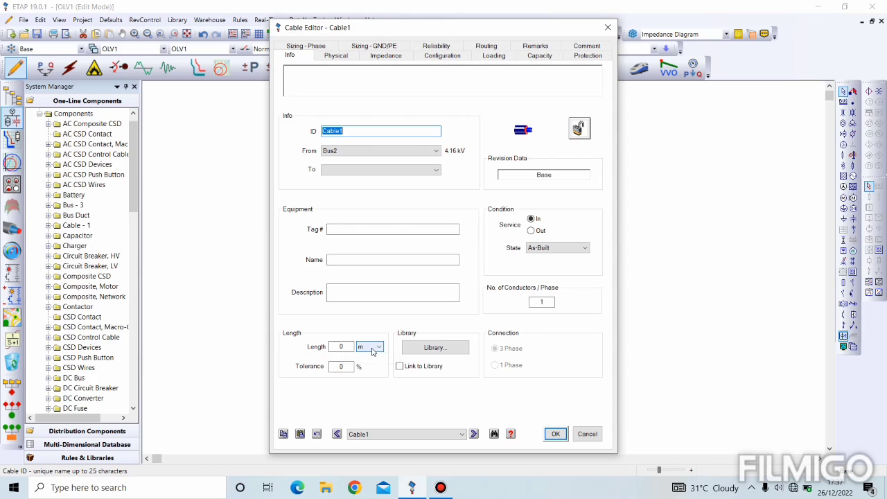
{"action": "left_click", "coordinate": [371, 349]}
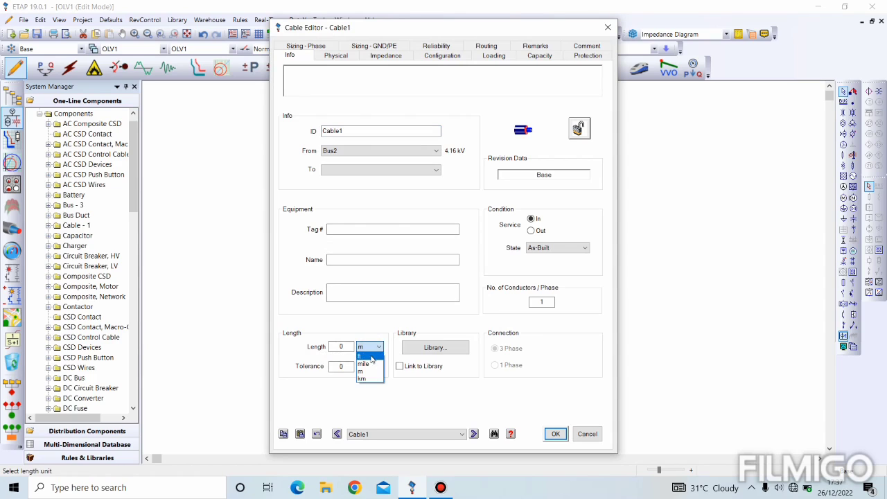
{"action": "left_click", "coordinate": [372, 356]}
{"action": "left_click", "coordinate": [335, 347]}
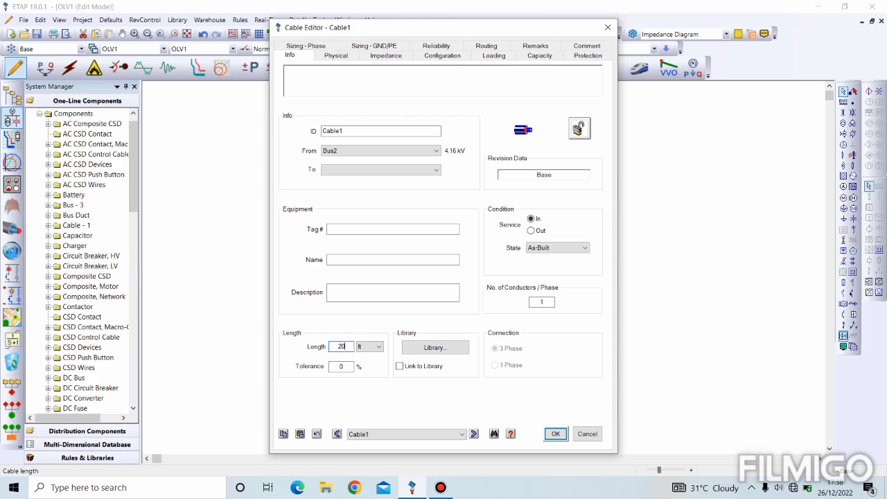
{"action": "left_click", "coordinate": [451, 348]}
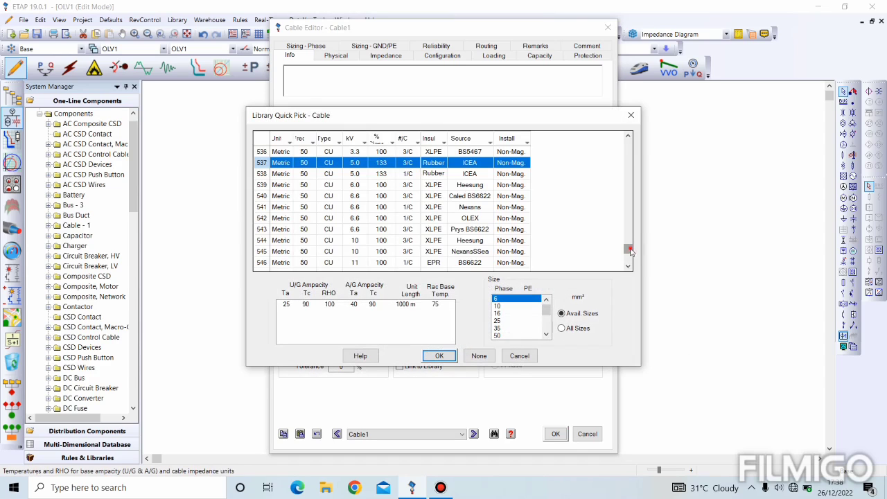
- Choose Cable1's library cable: 5 kV, 133%, 3/C copper EPR, MC HL, size 4/0
{"action": "left_click_drag", "start_coordinate": [628, 248], "coordinate": [637, 229]}
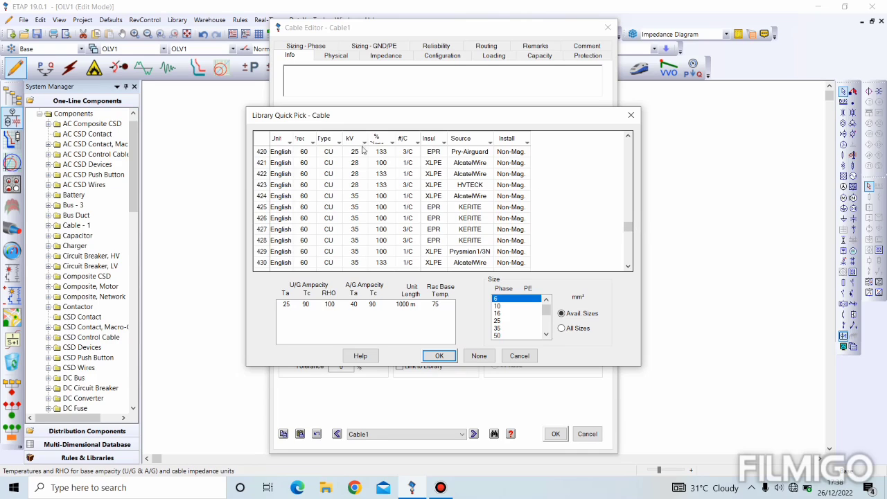
{"action": "left_click", "coordinate": [629, 228]}
{"action": "left_click_drag", "start_coordinate": [629, 229], "coordinate": [629, 212]}
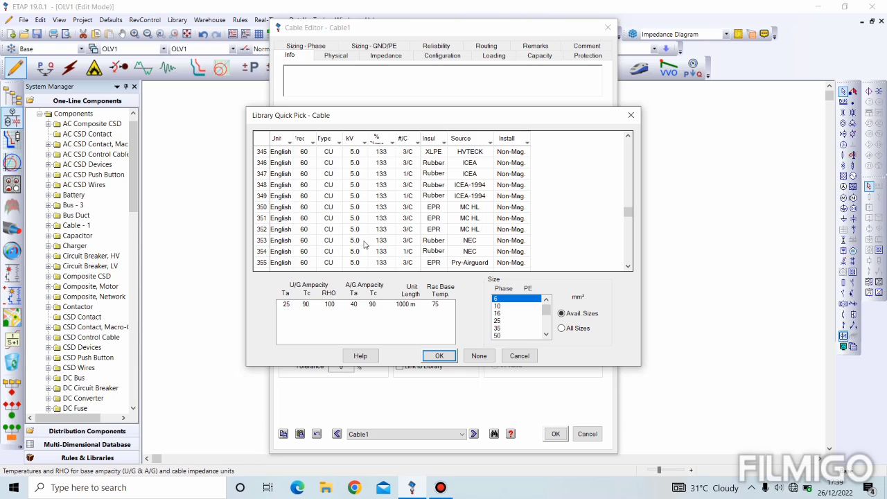
{"action": "left_click", "coordinate": [364, 244]}
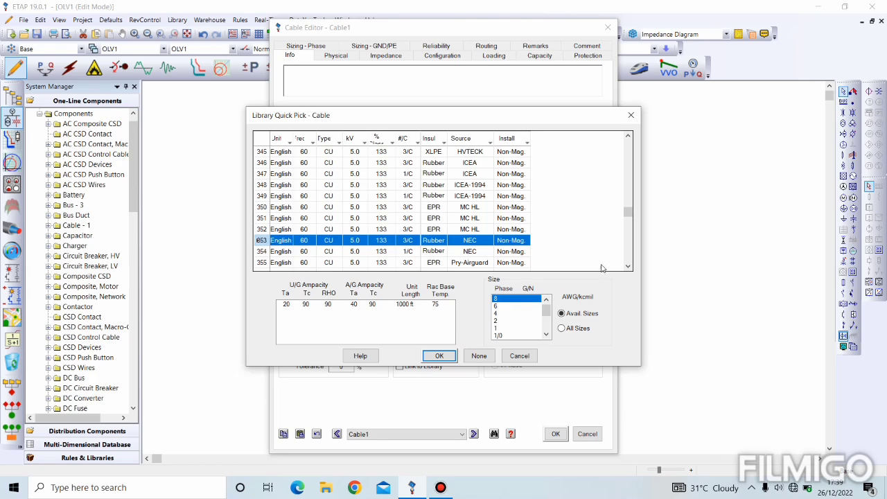
{"action": "left_click", "coordinate": [628, 267]}
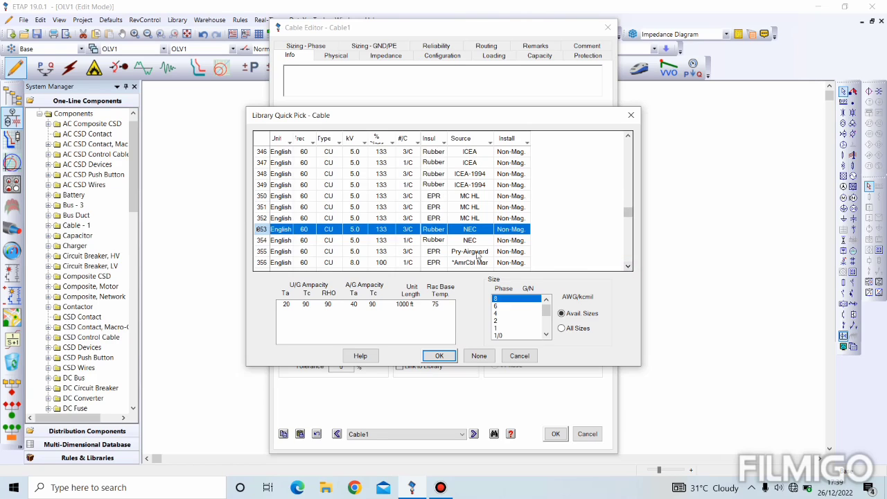
{"action": "left_click", "coordinate": [401, 219]}
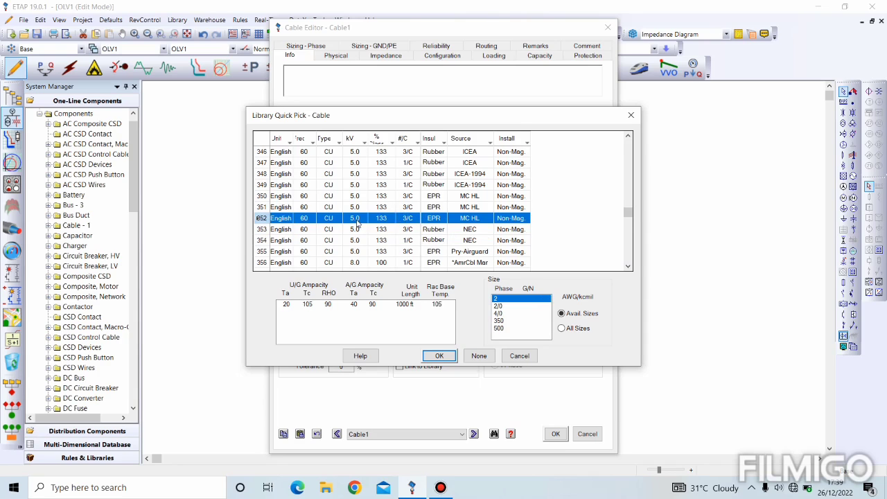
{"action": "left_click", "coordinate": [499, 313]}
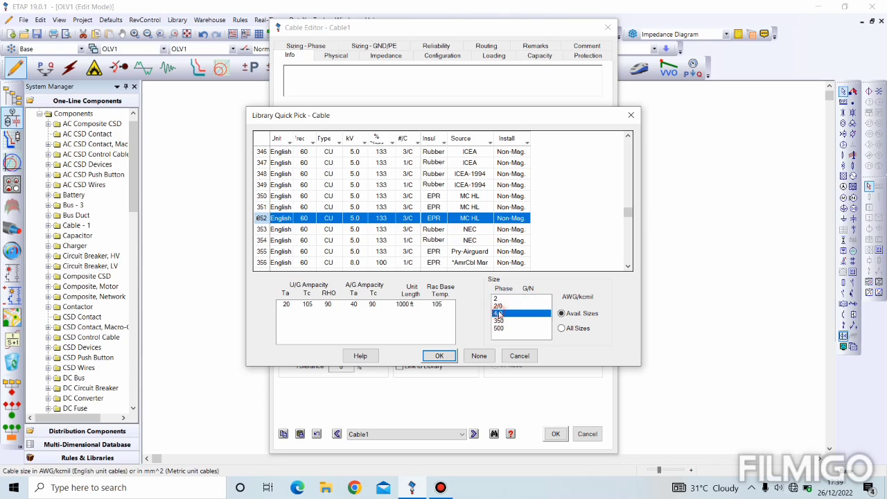
{"action": "left_click", "coordinate": [451, 358]}
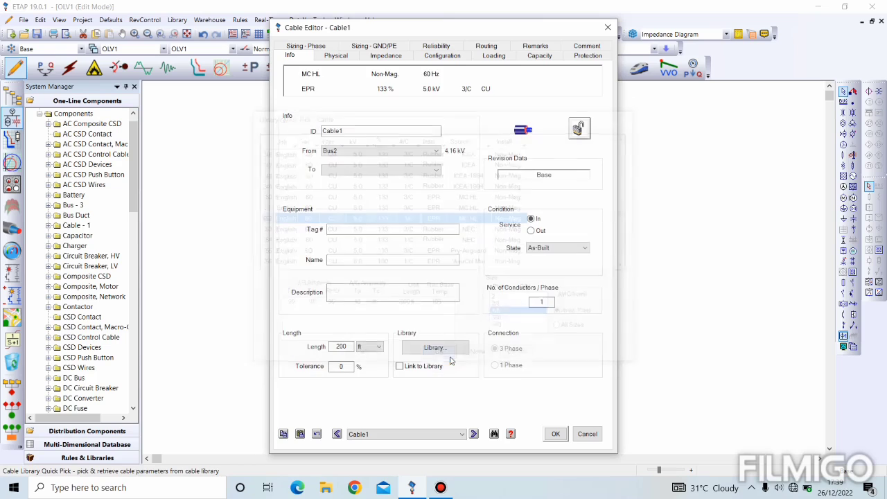
- Save Cable1, place transformer T3 below it via new Bus4, and move Bus4's label clear
{"action": "left_click", "coordinate": [555, 435]}
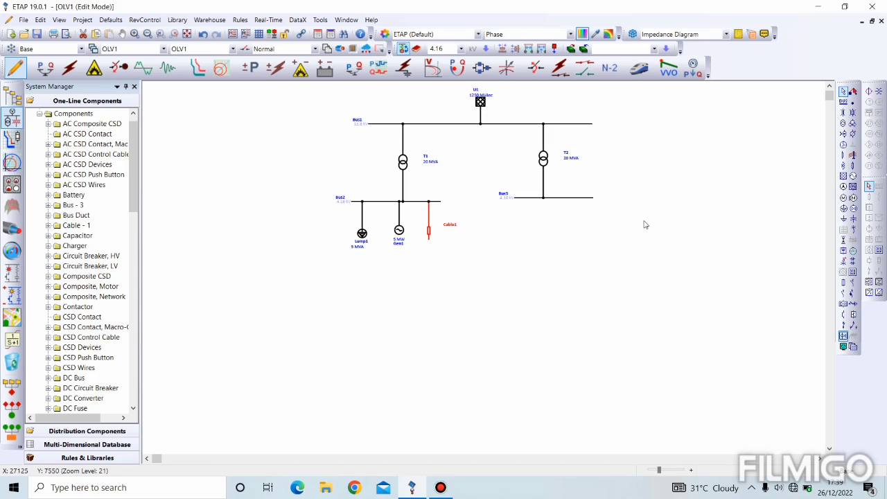
{"action": "left_click", "coordinate": [625, 260]}
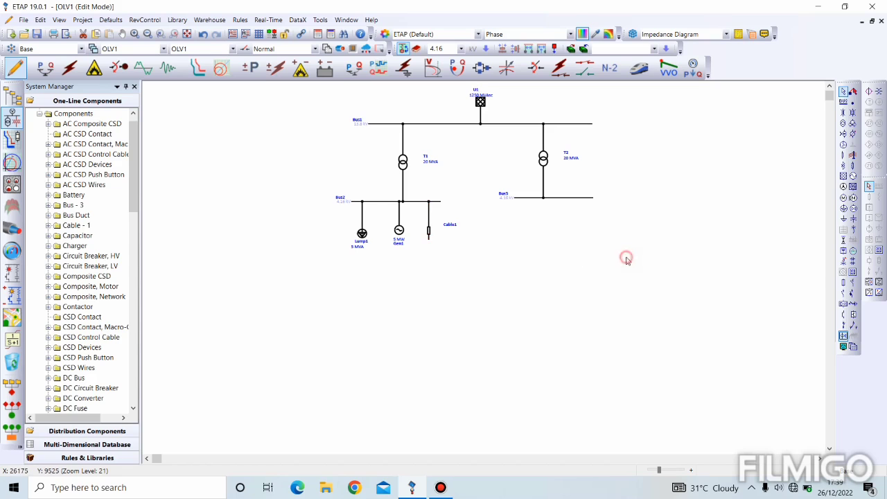
{"action": "left_click", "coordinate": [429, 235]}
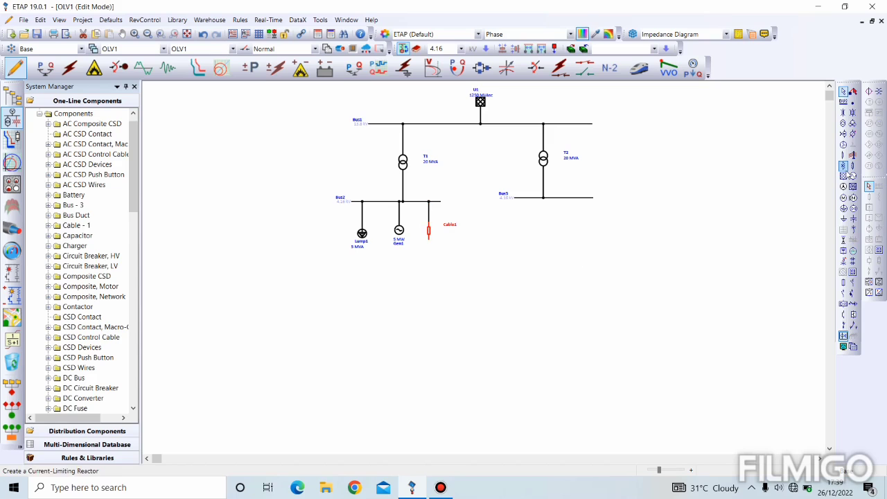
{"action": "left_click", "coordinate": [845, 124]}
{"action": "left_click", "coordinate": [428, 258]}
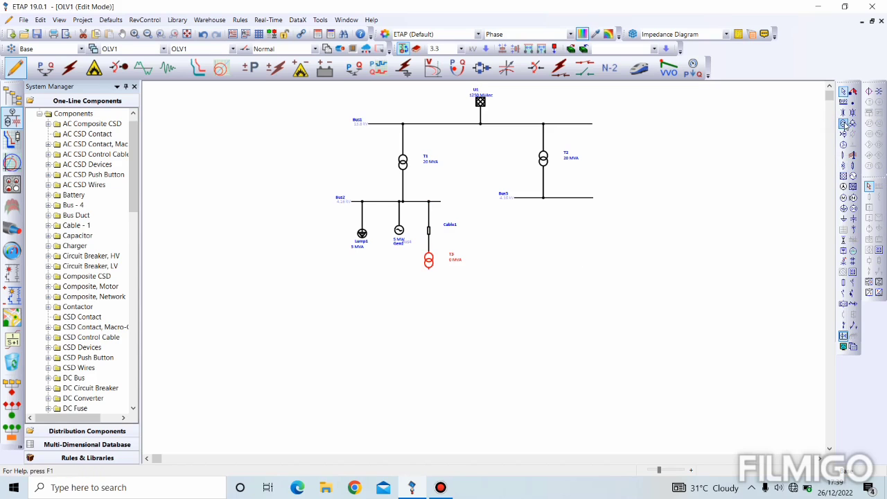
{"action": "left_click", "coordinate": [413, 243]}
{"action": "left_click_drag", "start_coordinate": [413, 244], "coordinate": [421, 247]}
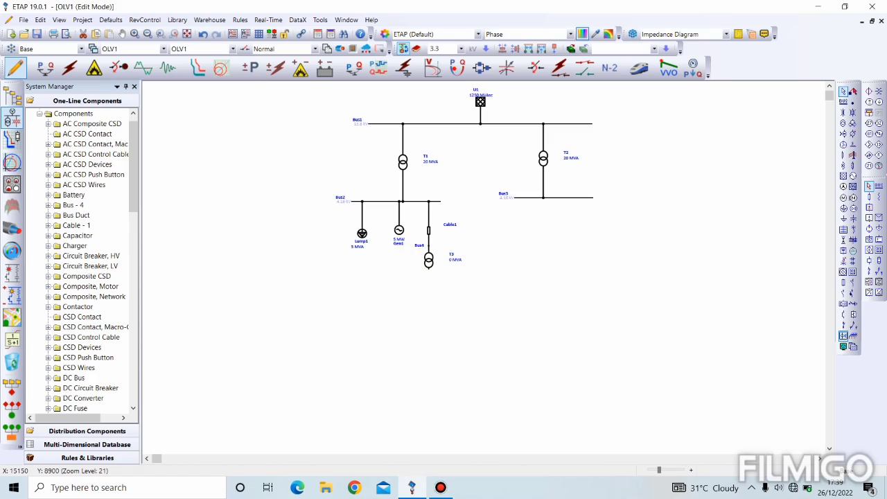
{"action": "left_click", "coordinate": [423, 248]}
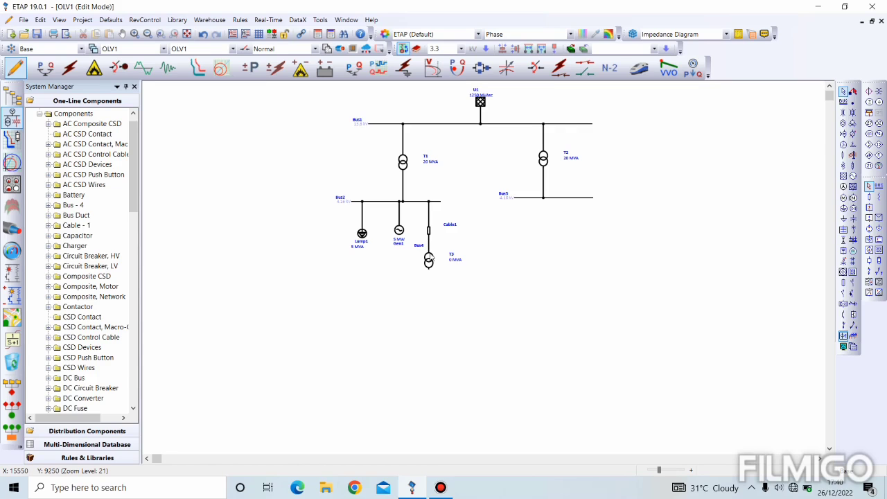
- Rate T3 at 1 MVA, 4.16/0.48 kV, with typical impedance (5 %Z, X/R 3.5)
{"action": "double_click", "coordinate": [429, 261]}
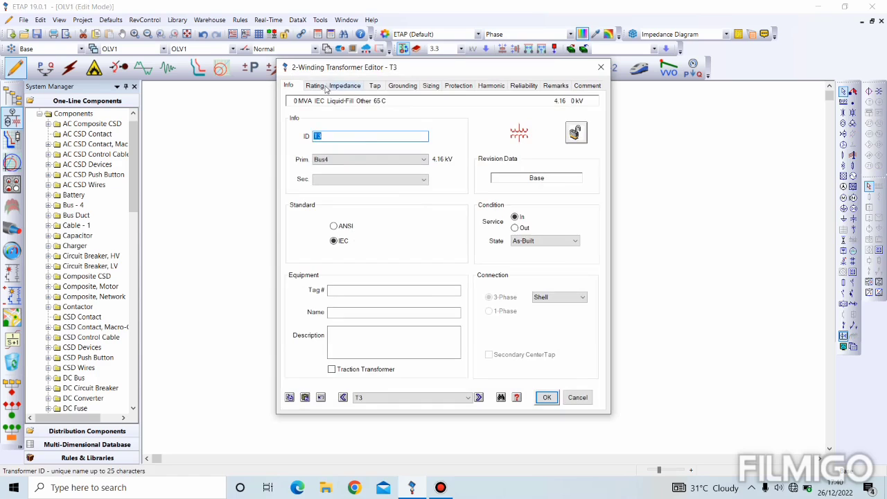
{"action": "left_click", "coordinate": [314, 86]}
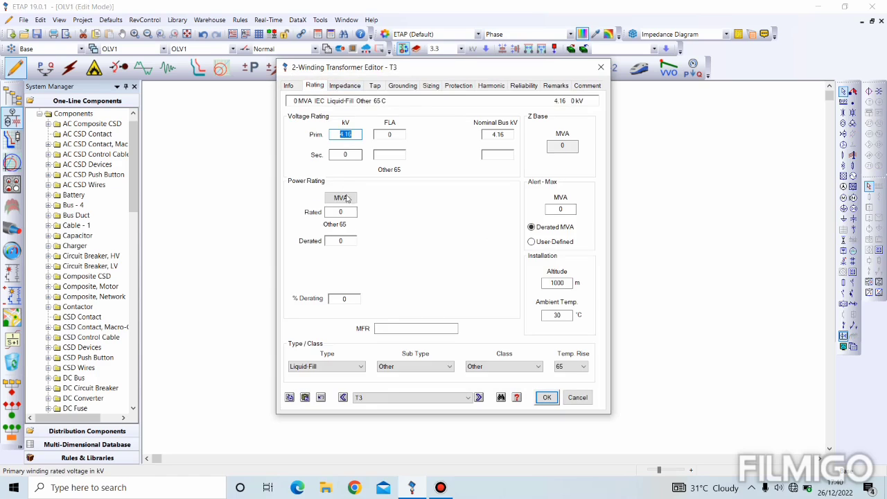
{"action": "left_click", "coordinate": [334, 213]}
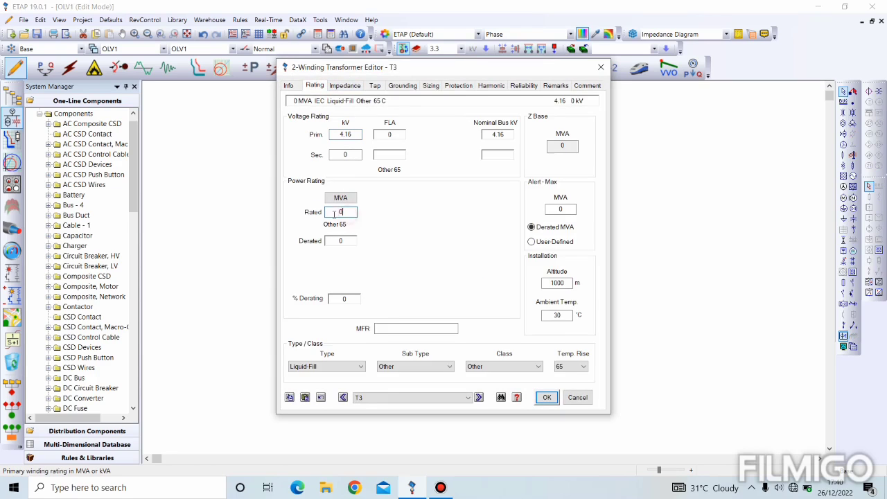
{"action": "left_click", "coordinate": [350, 153]}
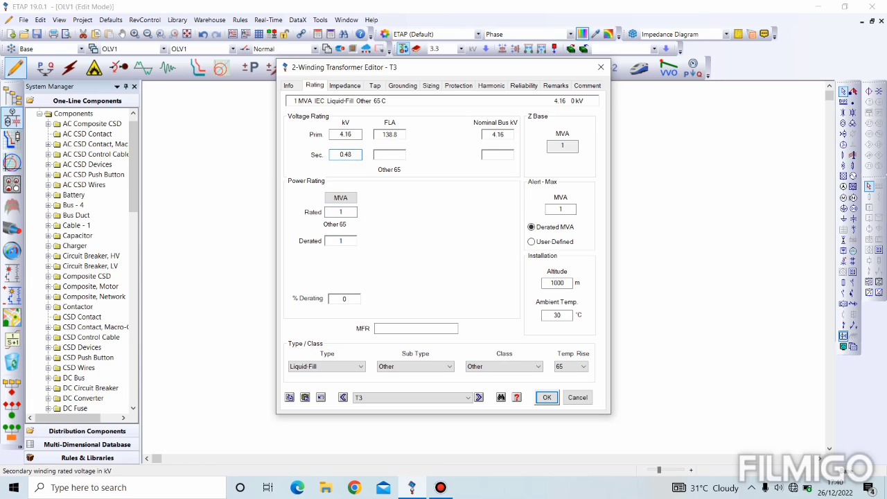
{"action": "left_click", "coordinate": [344, 86]}
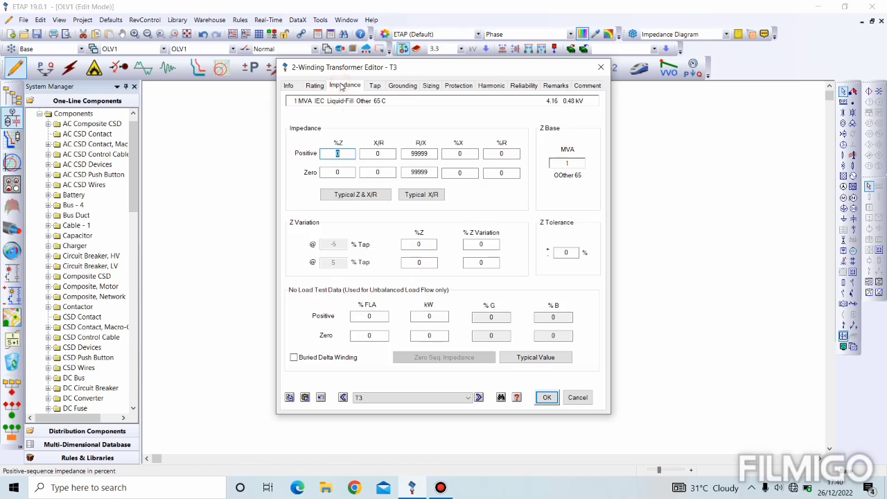
{"action": "left_click", "coordinate": [366, 194]}
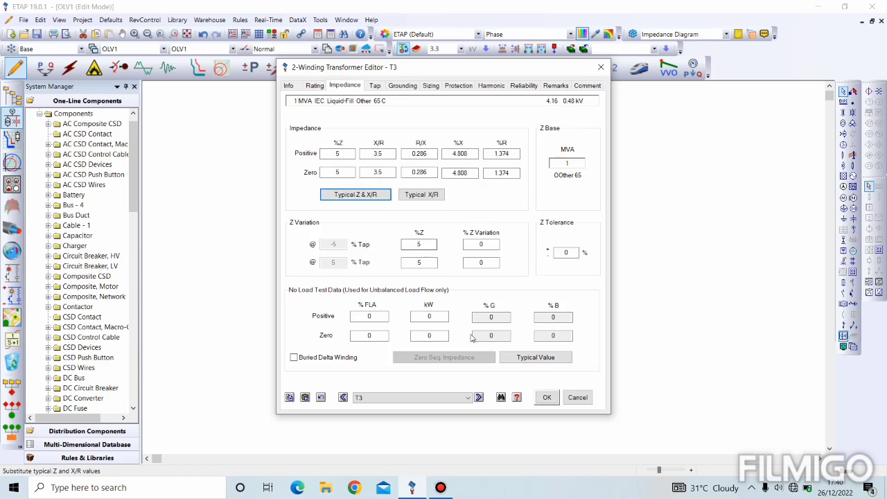
{"action": "left_click", "coordinate": [546, 397]}
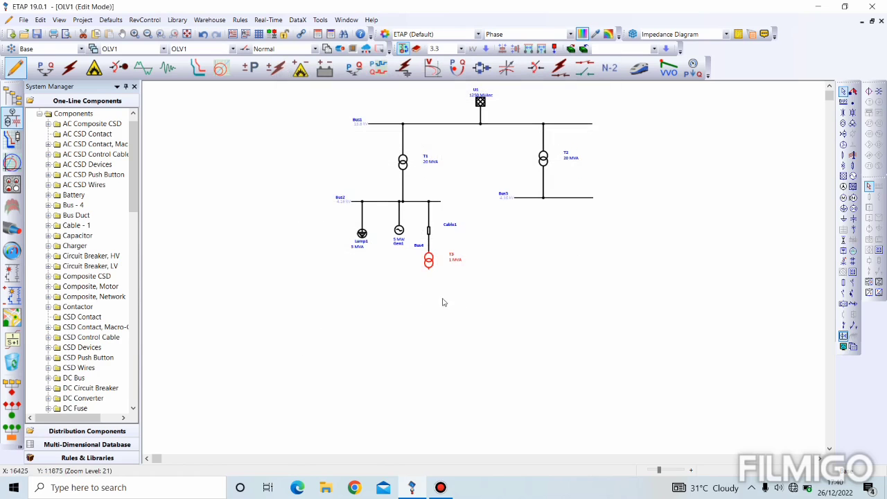
- Place a 0.48 kV bus, Bus5, below T3 and a lumped load, Lump2, under it
{"action": "left_click", "coordinate": [842, 103]}
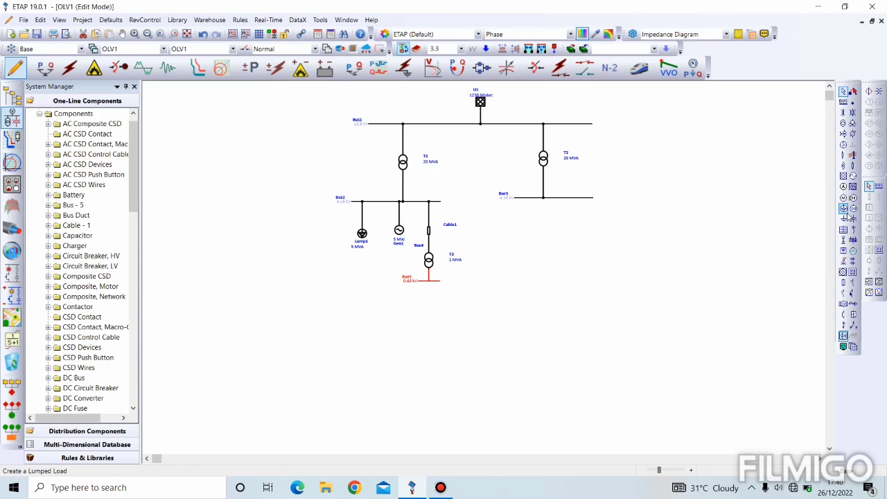
{"action": "left_click", "coordinate": [847, 215]}
{"action": "left_click", "coordinate": [428, 302]}
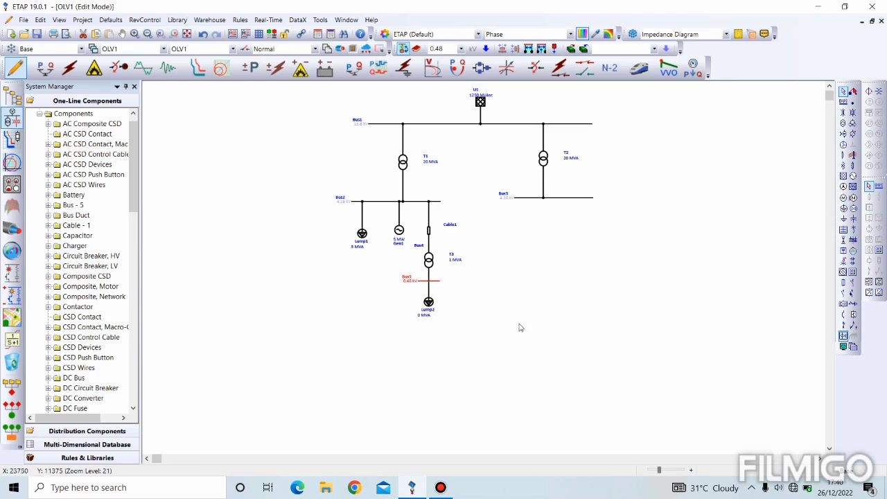
- Set Lump2's nameplate rating to 1 MVA
{"action": "double_click", "coordinate": [428, 302]}
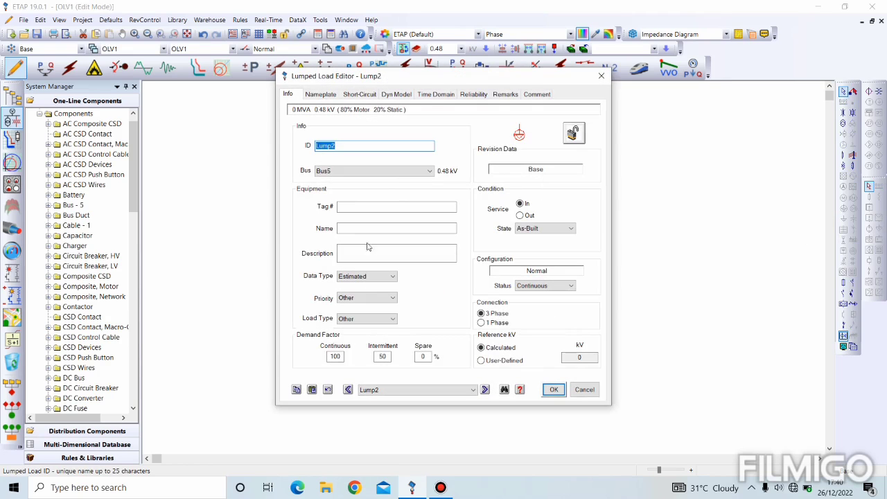
{"action": "left_click", "coordinate": [320, 95]}
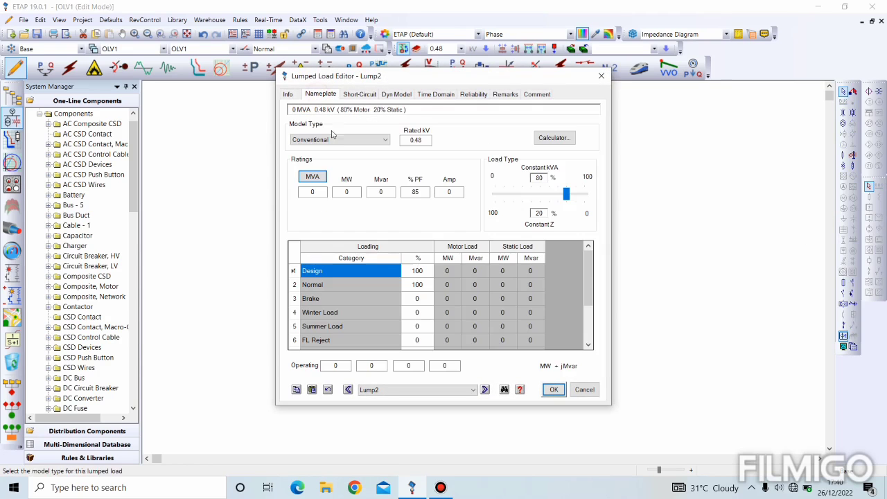
{"action": "double_click", "coordinate": [321, 194]}
{"action": "type", "text": "1"}
{"action": "key", "text": "Return"}
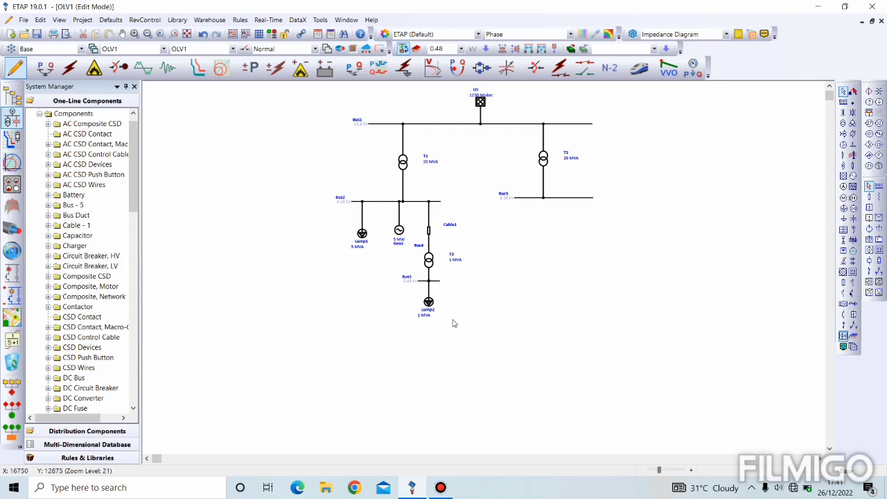
- Copy the Cable1–T3–Bus5–Lump2 branch and paste the copy below Bus3
{"action": "left_click_drag", "start_coordinate": [452, 322], "coordinate": [409, 219]}
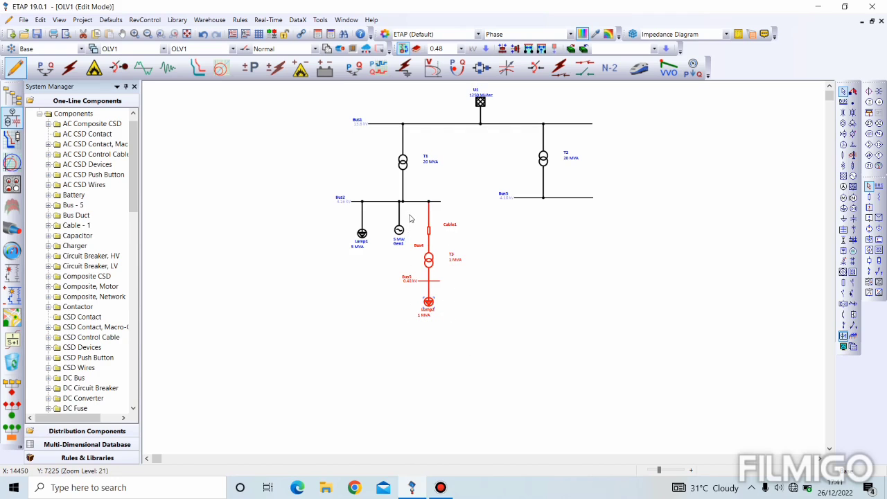
{"action": "left_click", "coordinate": [409, 218]}
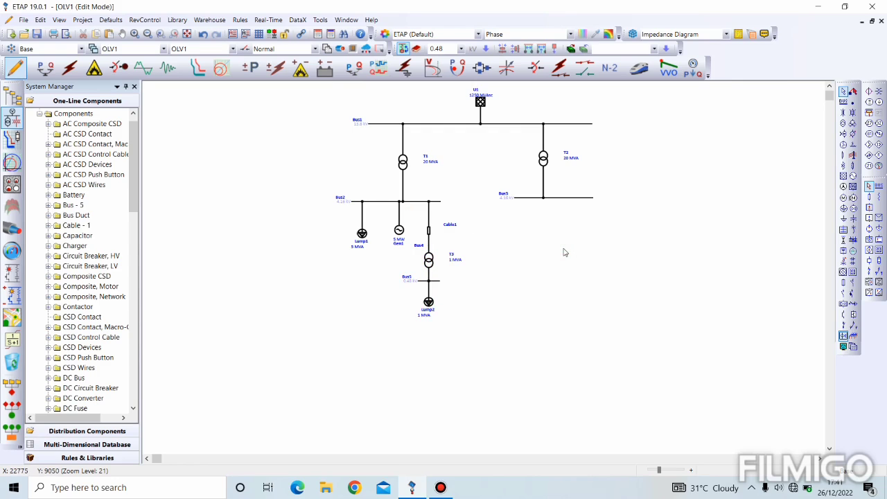
{"action": "key", "text": "ctrl+v"}
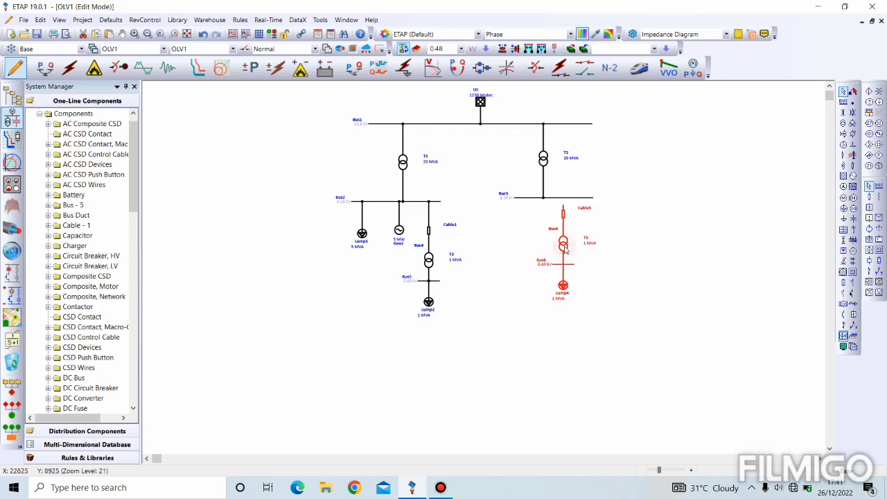
{"action": "left_click_drag", "start_coordinate": [565, 253], "coordinate": [550, 267]}
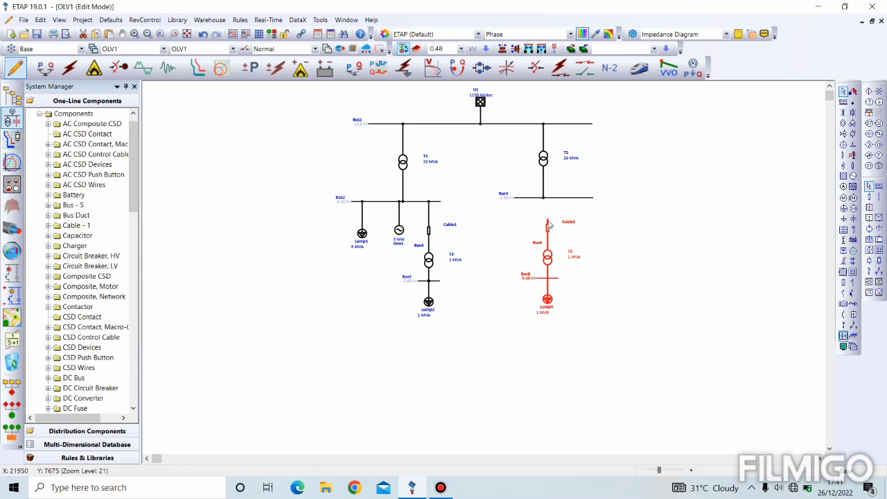
- Connect the copied Cable5's top end to Bus3 and reselect the pasted T5 branch
{"action": "left_click_drag", "start_coordinate": [548, 214], "coordinate": [547, 199]}
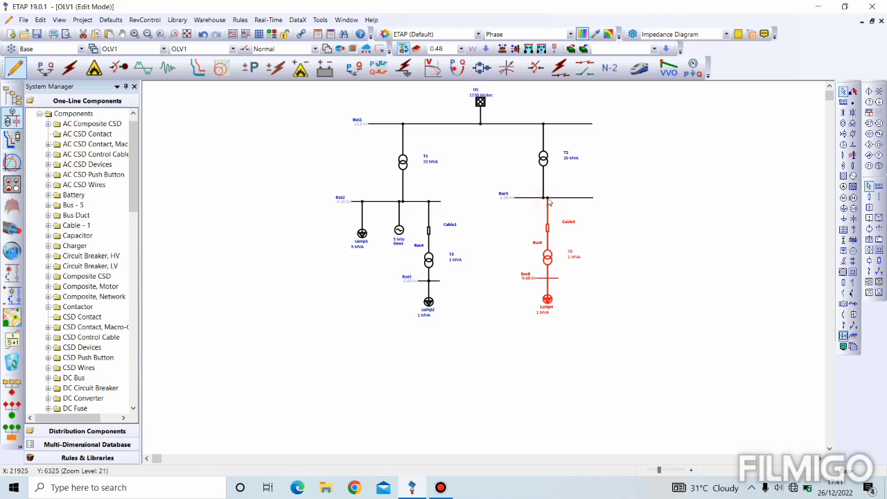
{"action": "left_click", "coordinate": [553, 261]}
{"action": "left_click", "coordinate": [601, 325]}
{"action": "left_click", "coordinate": [548, 299]}
- Ungroup the pasted T5 branch so its elements can be selected individually
{"action": "right_click", "coordinate": [547, 257]}
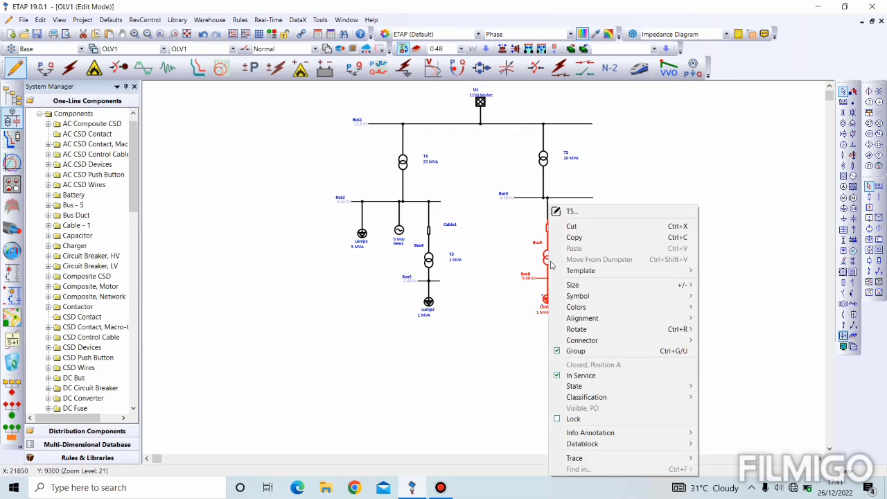
{"action": "left_click", "coordinate": [558, 352]}
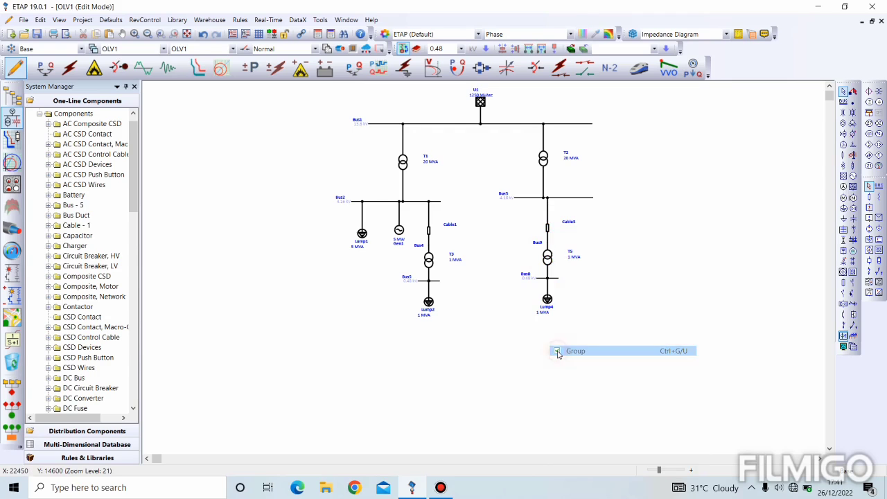
{"action": "left_click", "coordinate": [548, 258]}
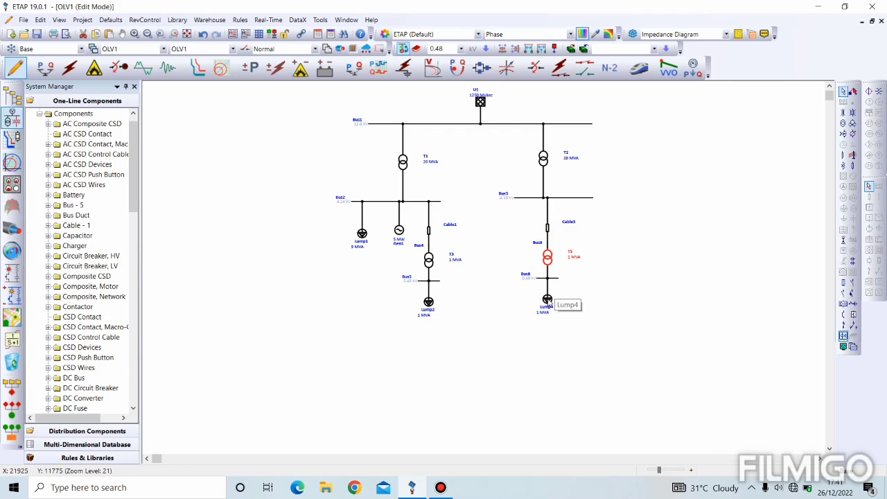
{"action": "left_click", "coordinate": [549, 300]}
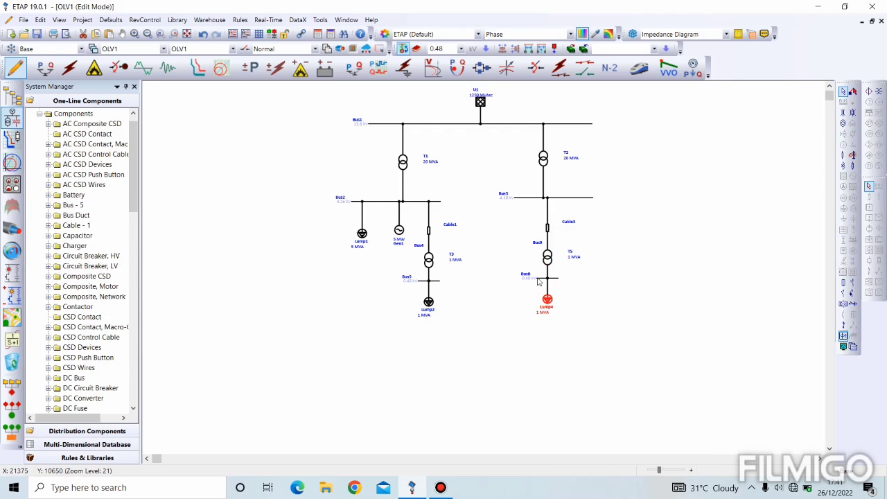
- Extend Bus8 leftward and Bus5 rightward so their ends face each other
{"action": "left_click", "coordinate": [539, 279]}
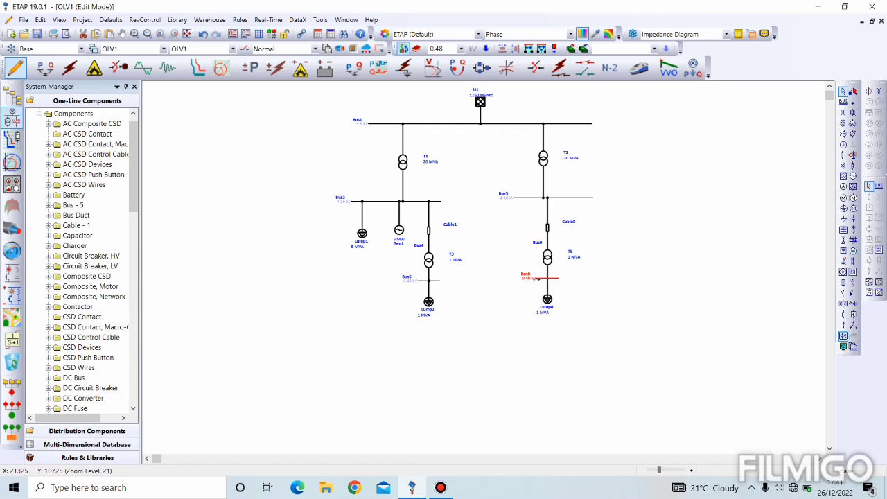
{"action": "left_click", "coordinate": [533, 278]}
{"action": "left_click_drag", "start_coordinate": [530, 277], "coordinate": [507, 278]}
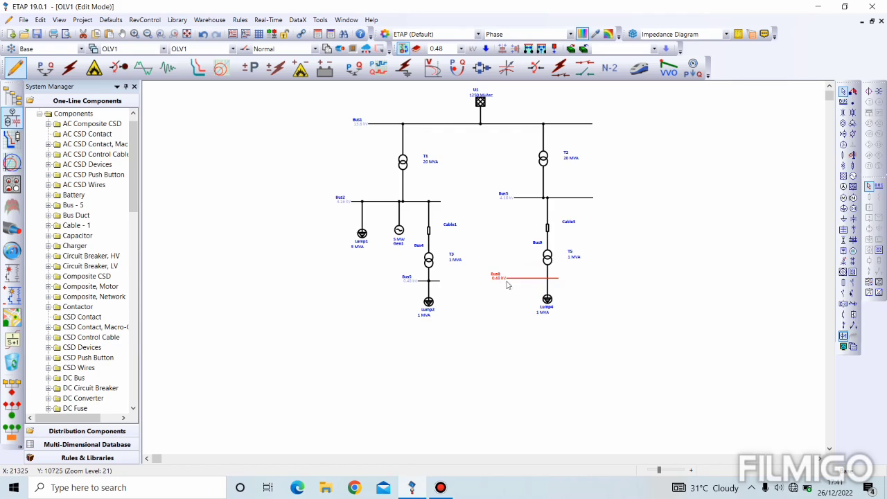
{"action": "left_click", "coordinate": [440, 282]}
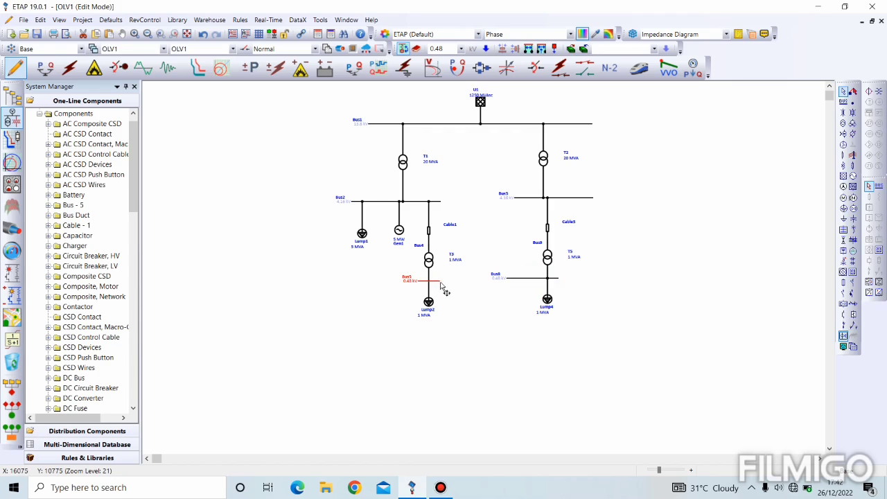
{"action": "left_click_drag", "start_coordinate": [440, 281], "coordinate": [467, 281]}
{"action": "left_click", "coordinate": [584, 281]}
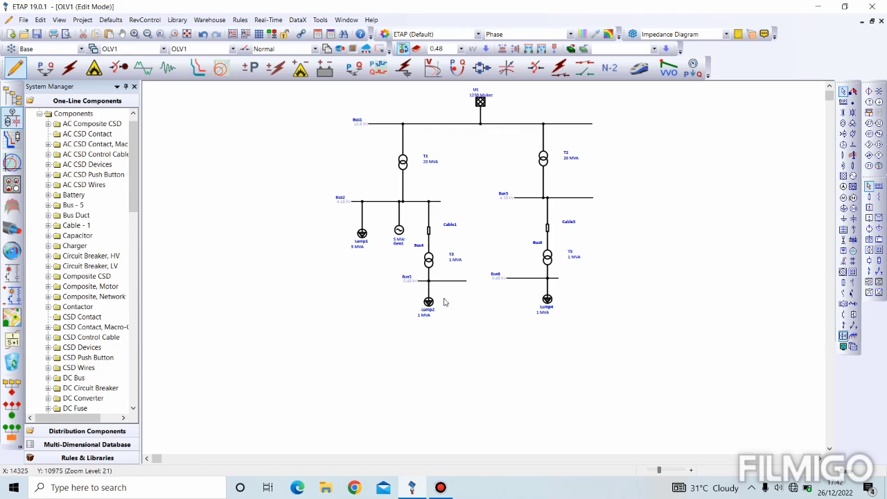
- Place low-voltage breaker CB1 horizontally between Bus5 and Bus8 and wire it to both buses
{"action": "left_click", "coordinate": [851, 295]}
{"action": "left_click", "coordinate": [474, 296]}
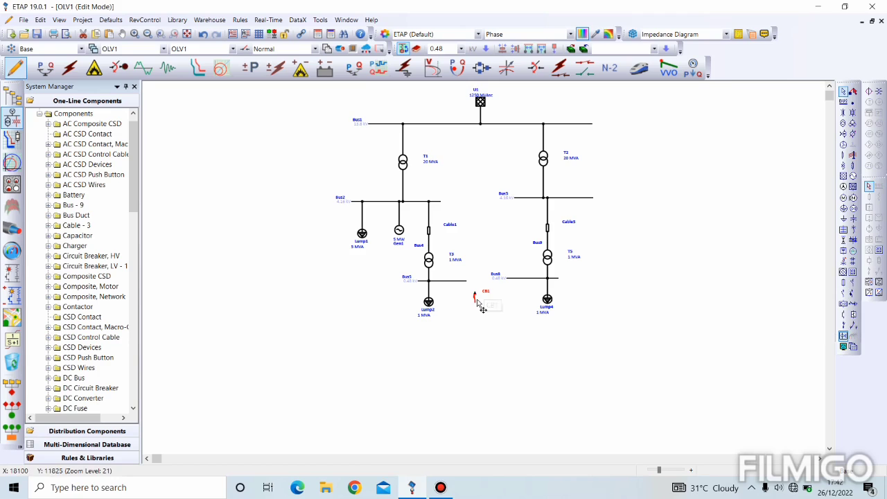
{"action": "key", "text": "ctrl+r"}
{"action": "left_click_drag", "start_coordinate": [470, 296], "coordinate": [517, 279]}
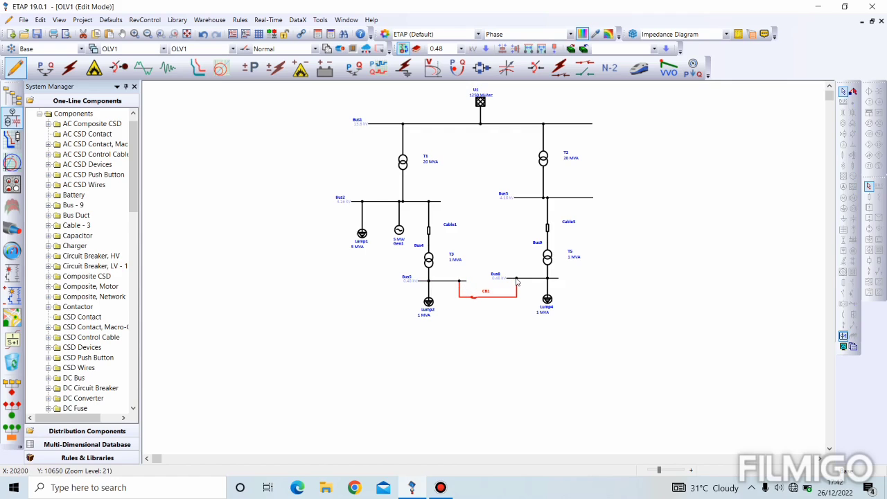
{"action": "left_click", "coordinate": [492, 334]}
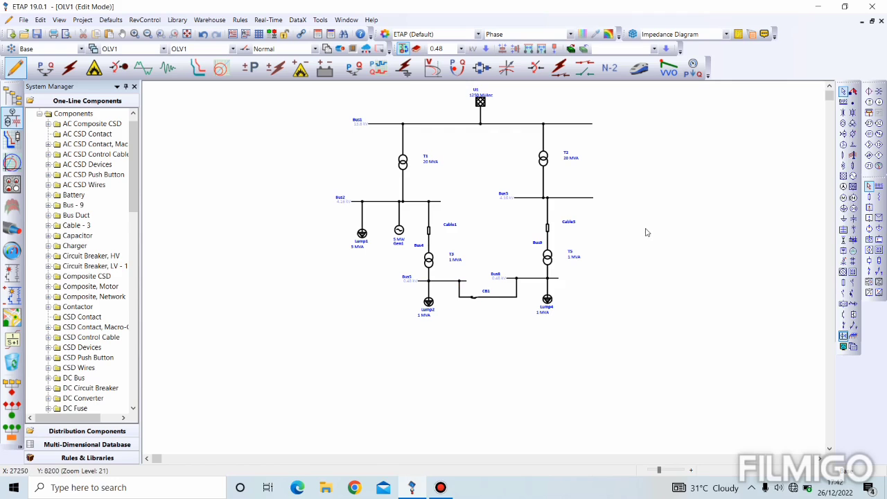